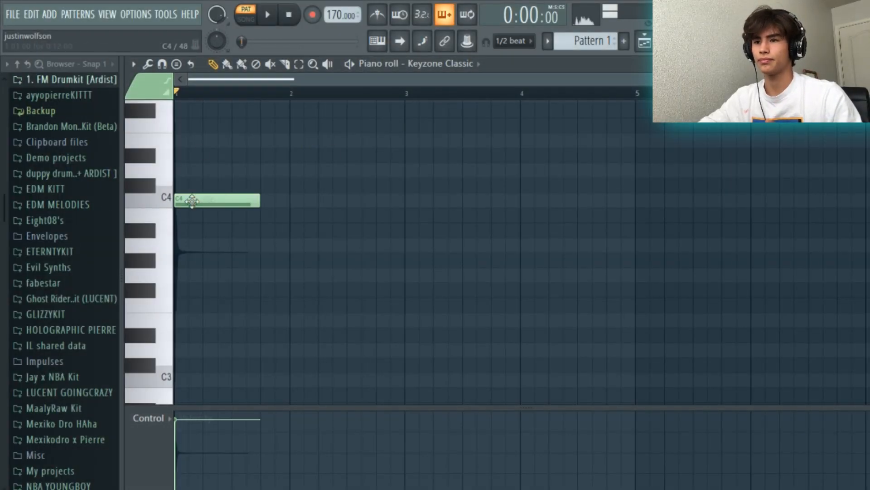
Place a D#6 note about one and a quarter bars long at the pattern's start and play it back
scroll(235, 270, "up", 3)
scroll(274, 180, "up", 2)
key("space")
left_click(274, 202)
right_click(276, 202)
right_click(250, 214)
key("space")
key("space")
left_click(180, 203)
key("space")
key("space")
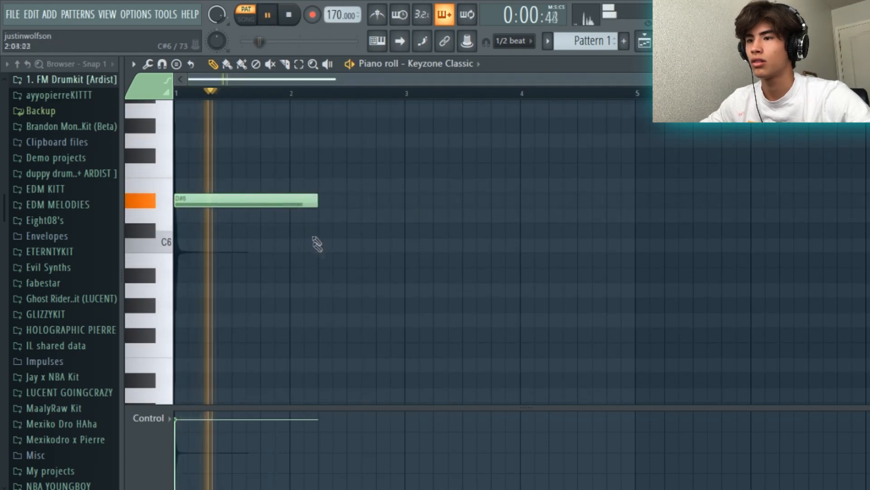
Add G#5, B5 and C#6 notes one after another behind the D#6 to fill four bars, and play the melody
left_click(324, 305)
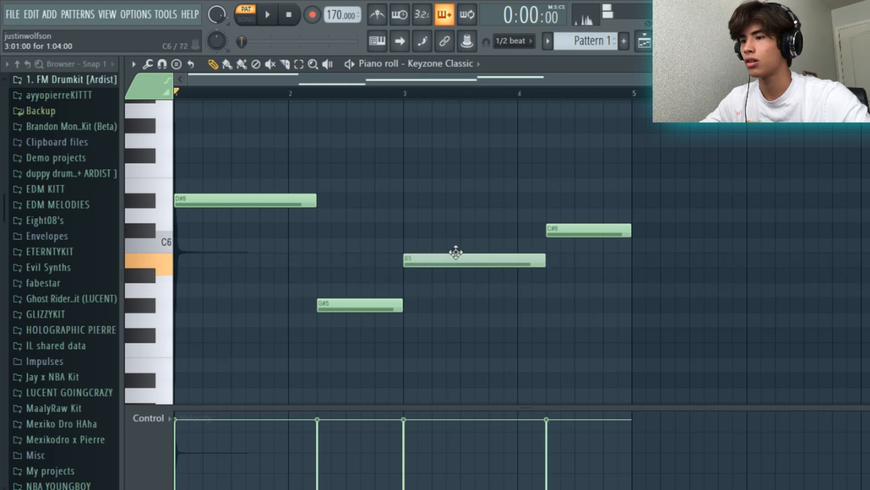
key("space")
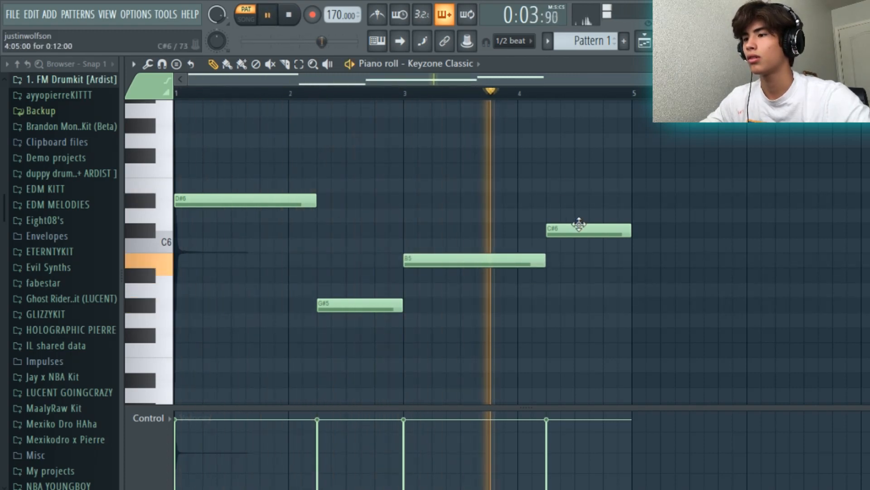
key("space")
Try the fourth note at A#5 in playback, and return it to C#6
left_click_drag(578, 227, 584, 286)
key("space")
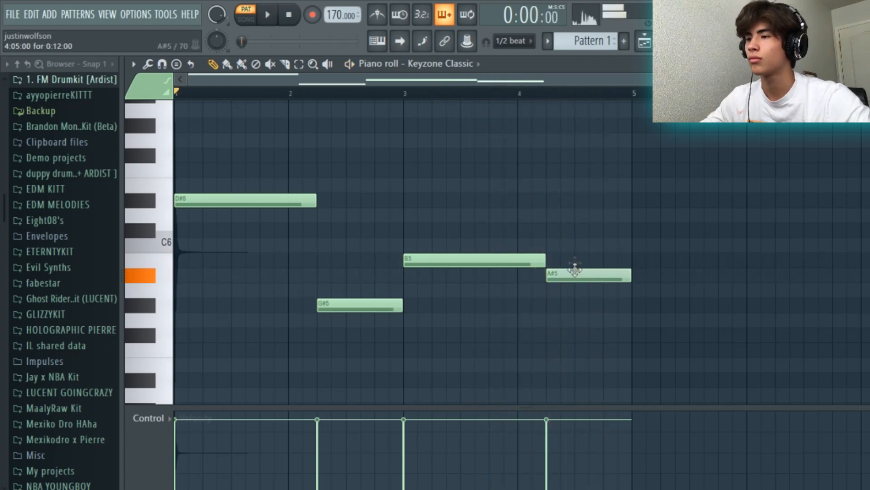
scroll(544, 111, "up", 1)
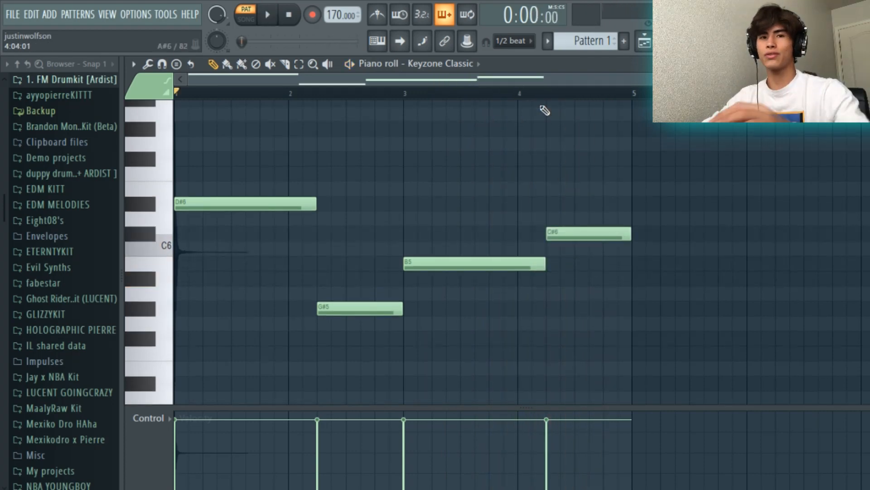
key("space")
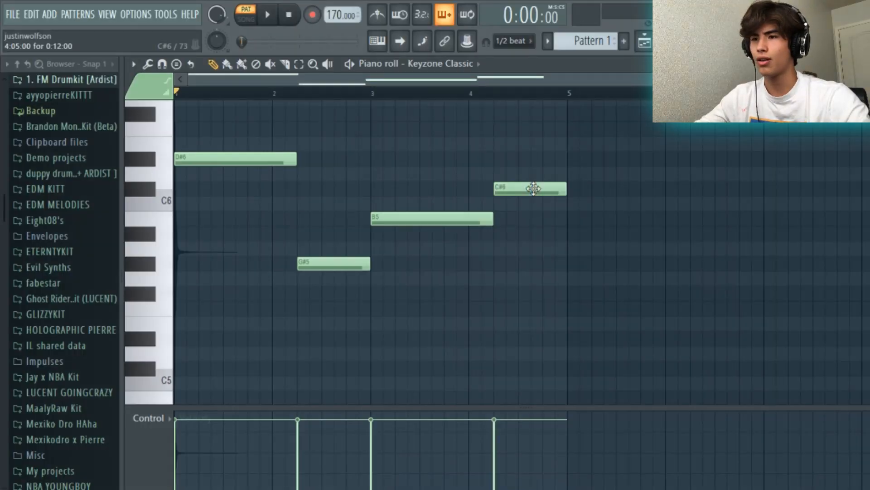
Transpose the whole melody down to G3, C3, D#3 and F3 and play it back
key("ctrl+Down")
scroll(539, 194, "down", 10)
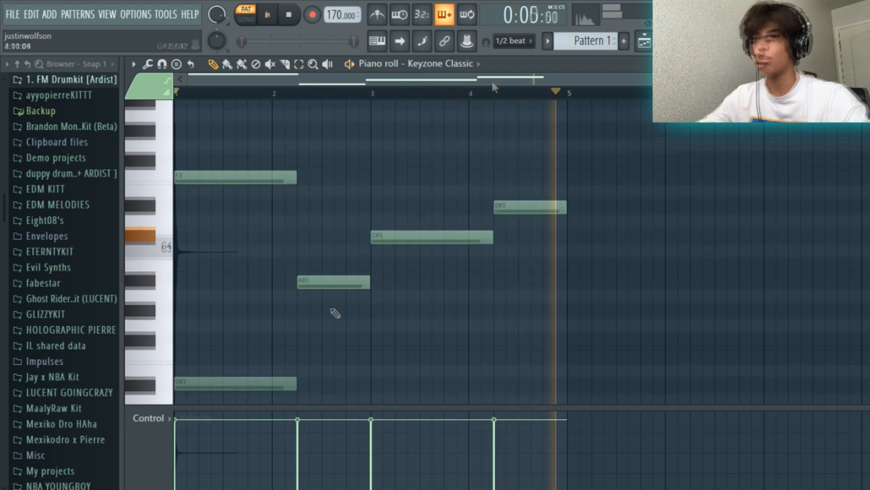
key("shift+Up")
key("shift+Up")
key("space")
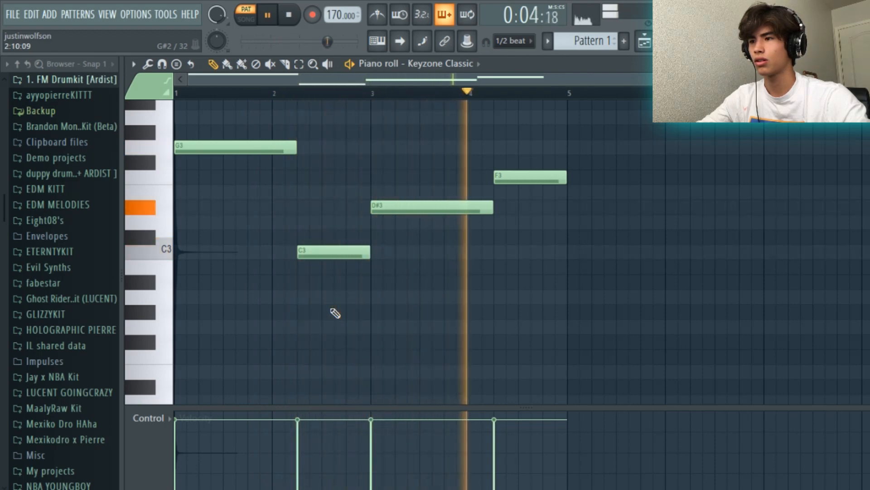
Try the whole melody one semitone lower in playback, and raise it back by a semitone
key("shift+Down")
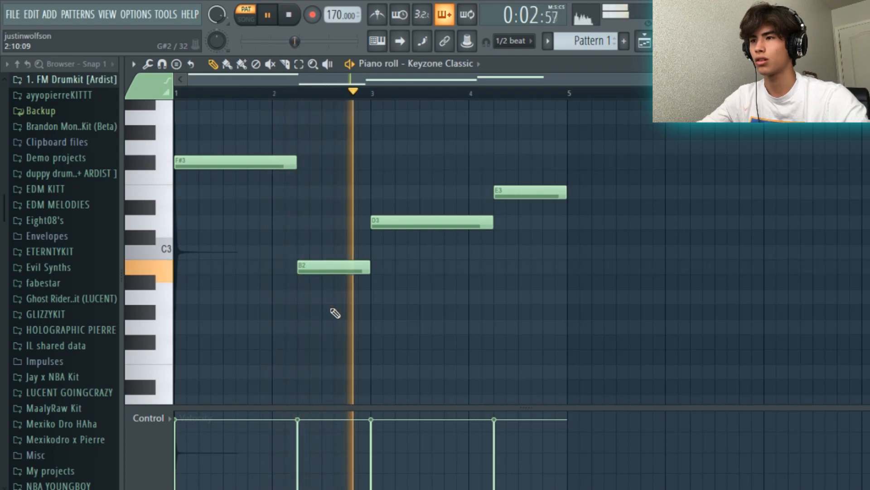
key("space")
key("shift+Up")
key("space")
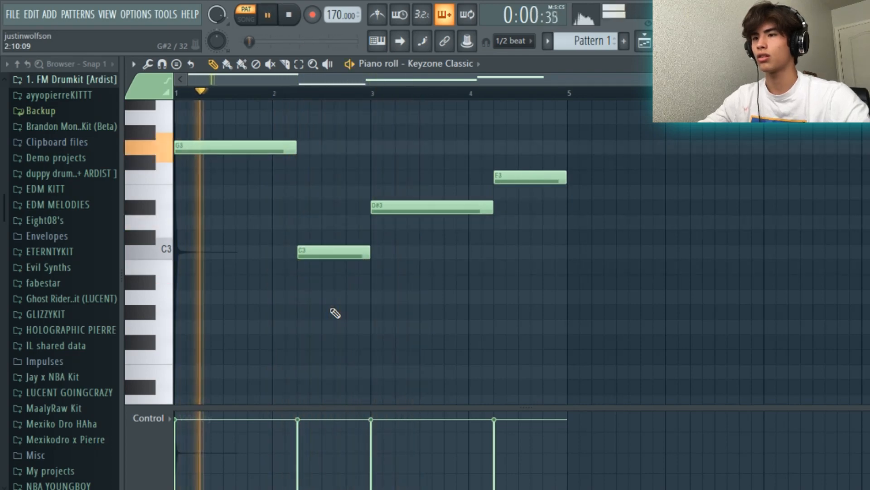
Stack B3, D4 and F#4 above the opening G3 note as a four-note chord of equal length
scroll(350, 210, "up", 3)
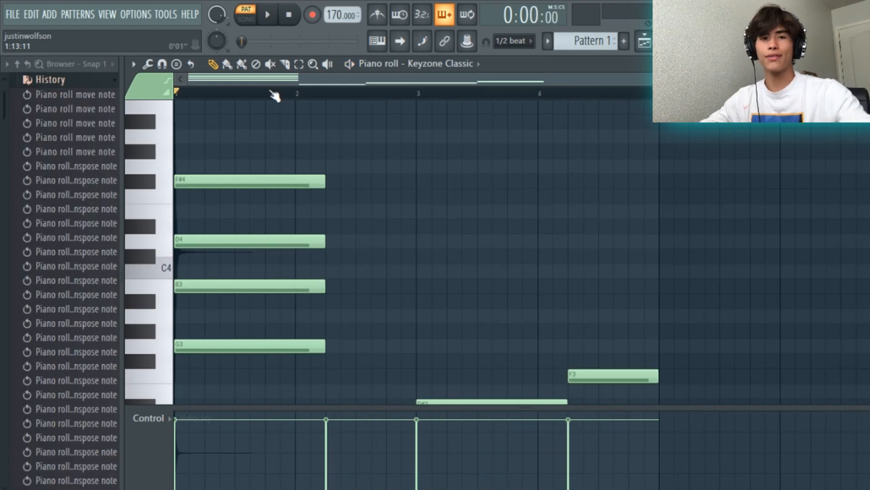
Try the three upper notes of the opening chord in a higher octave, and return them to B3, D4 and F#4
left_click_drag(249, 308, 244, 141)
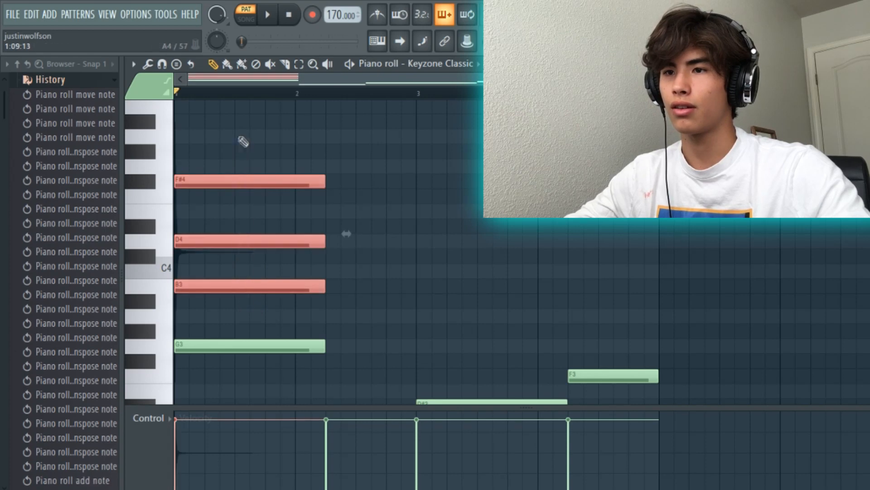
scroll(243, 240, "up", 3)
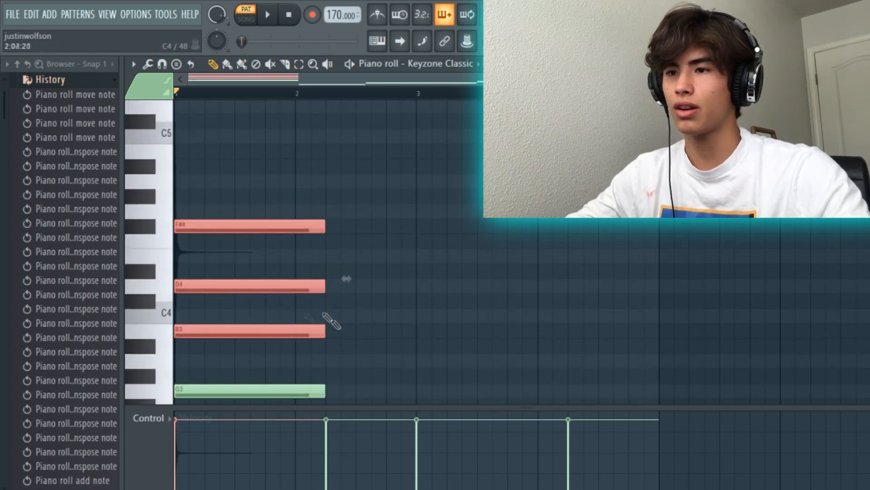
key("Delete")
scroll(249, 345, "up", 5)
key("ctrl+Down")
key("ctrl+Down")
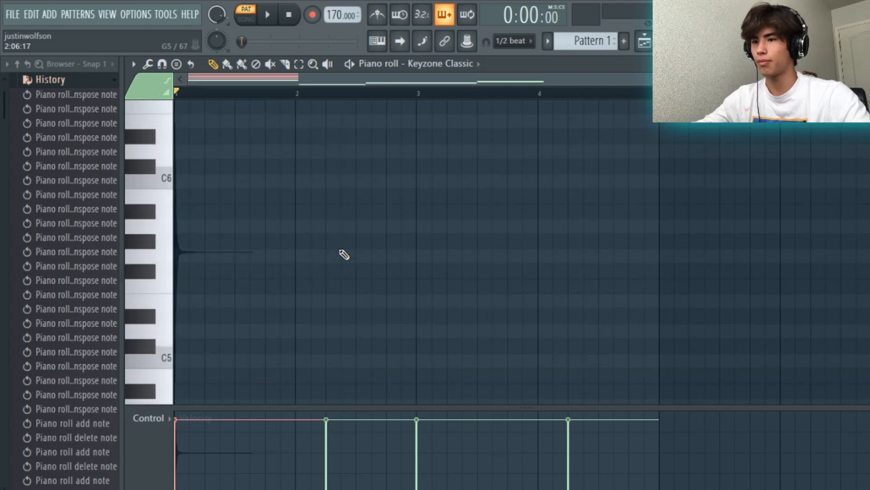
scroll(346, 300, "down", 8)
left_click(378, 107, "ctrl")
scroll(401, 166, "up", 2)
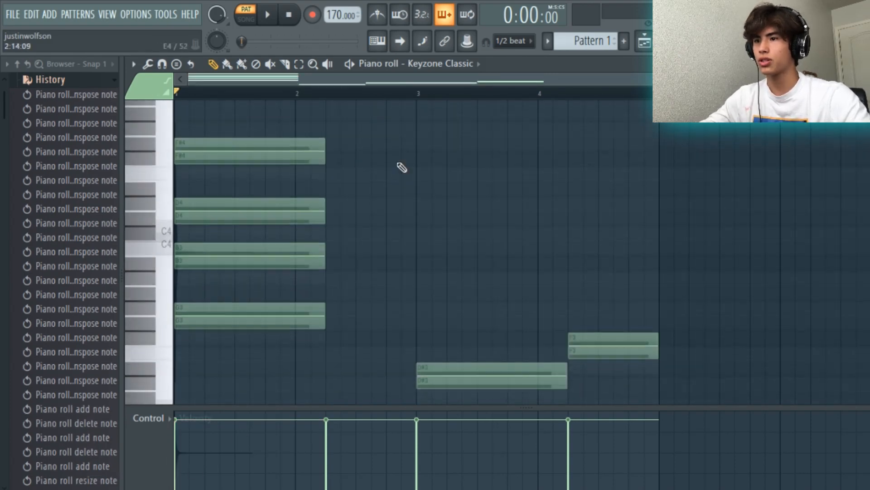
Stagger B3, D4 and F#4 one beat apart after the opening G3 as a rising arpeggio, and play it back
left_click_drag(232, 300, 248, 211)
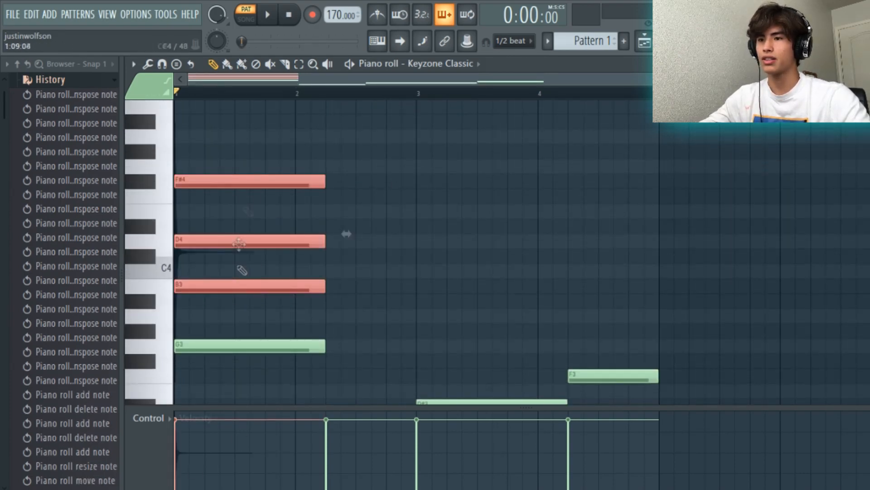
left_click(316, 93, "ctrl")
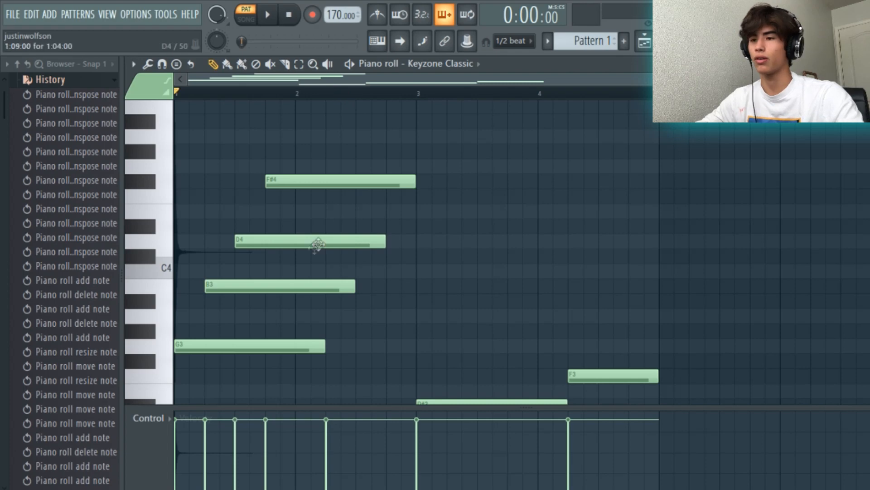
scroll(360, 311, "down", 3)
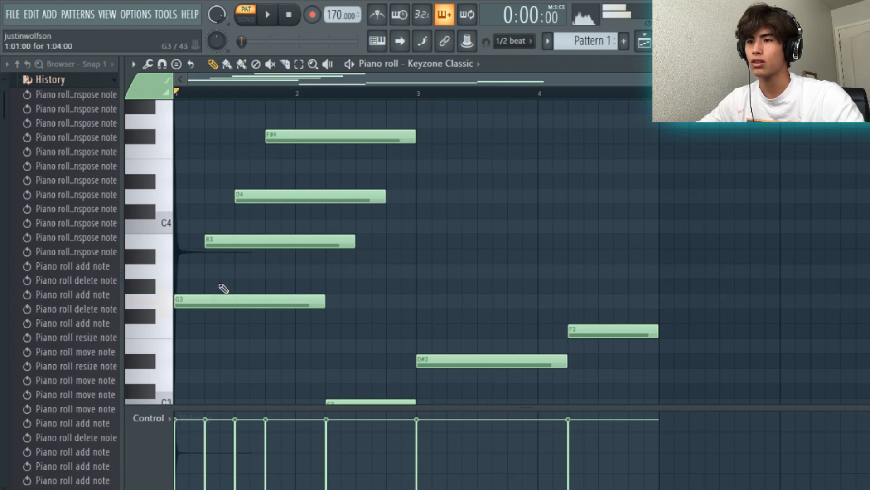
left_click(284, 180)
right_click(302, 187)
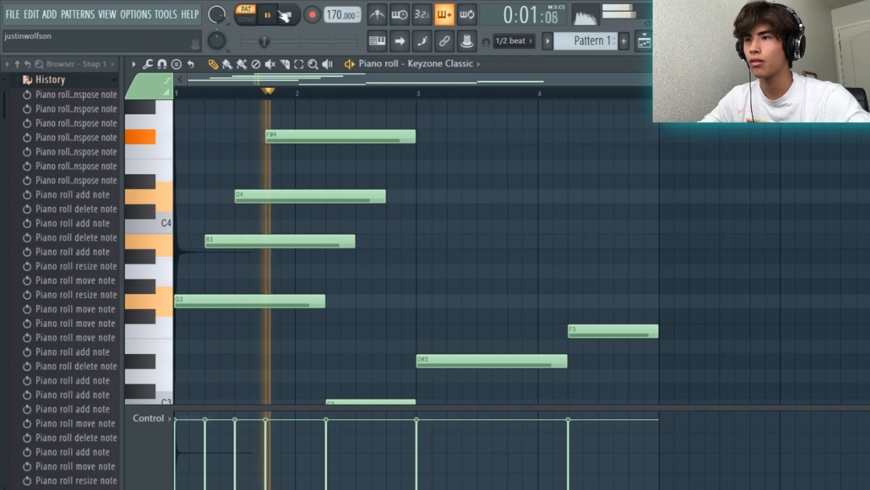
left_click(277, 16)
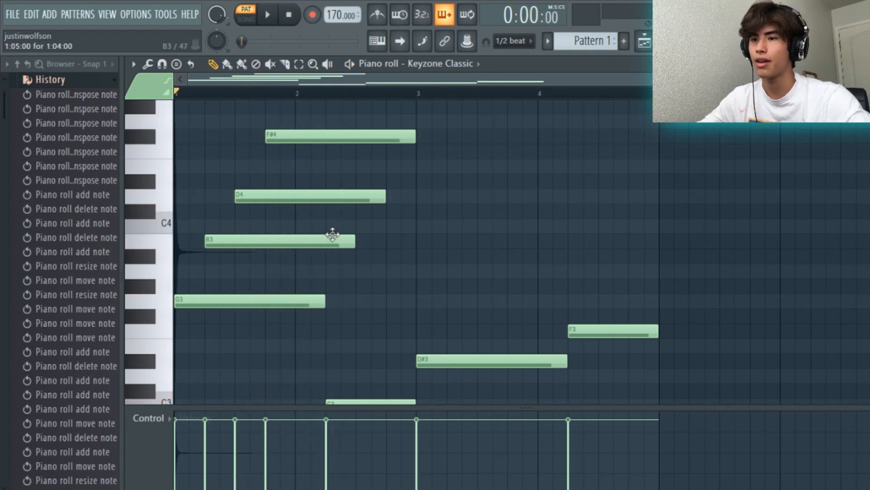
Move the B3, D4 and F#4 notes back to the pattern's start, aligned with G3
left_click_drag(316, 241, 286, 242)
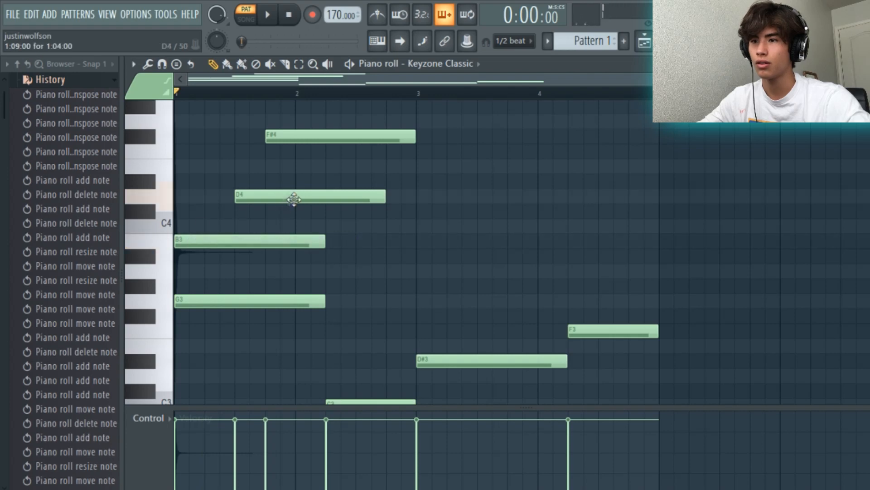
left_click_drag(294, 199, 233, 199)
left_click_drag(284, 138, 140, 150)
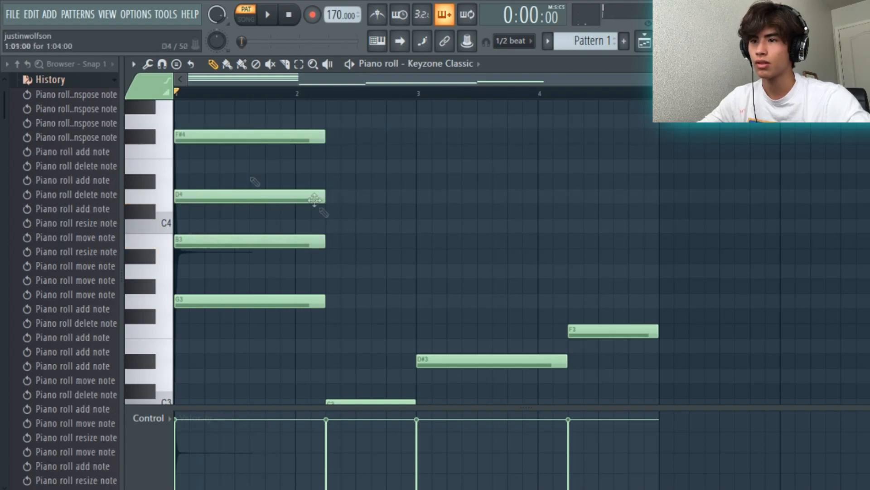
Raise the three upper notes of the opening chord by one octave and play the result
left_click_drag(288, 278, 294, 129)
scroll(327, 219, "up", 3)
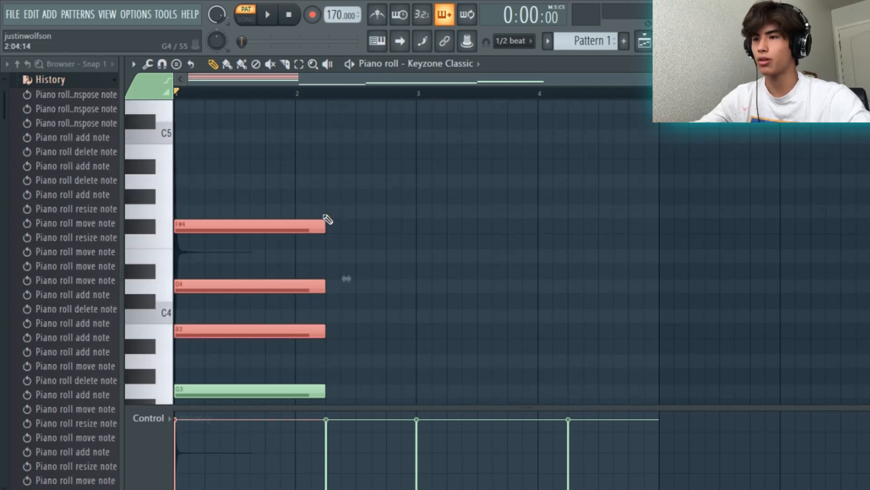
key("ctrl+Up")
scroll(360, 219, "up", 2)
scroll(360, 219, "down", 2)
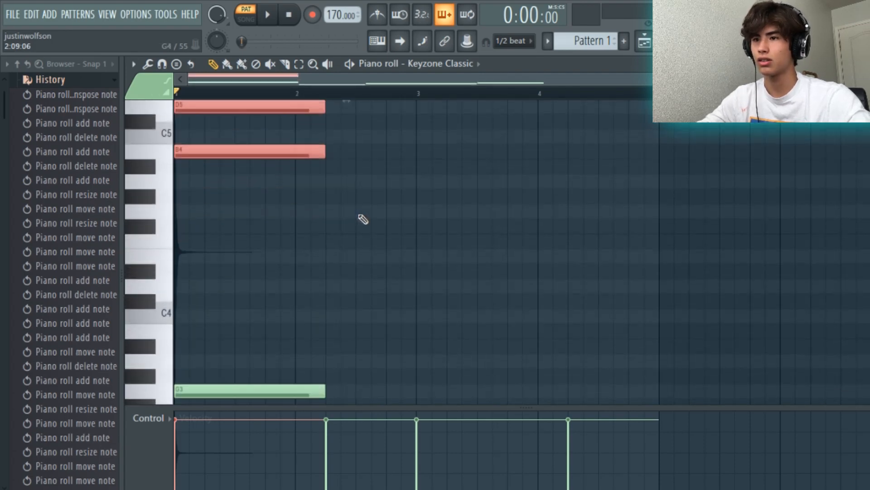
key("space")
left_click(375, 103)
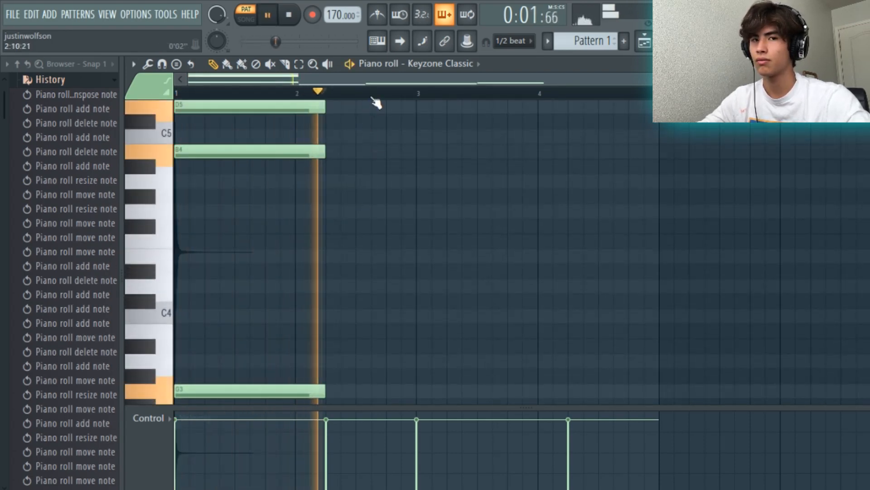
key("space")
Try only the chord's top F#5 note one octave lower in playback, and raise it back
scroll(341, 215, "up", 3)
left_click_drag(299, 198, 294, 181)
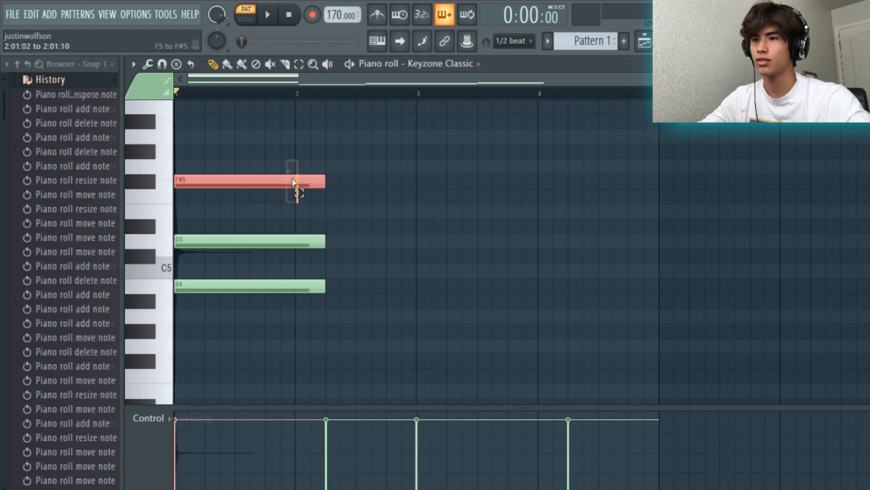
left_click_drag(252, 202, 251, 175)
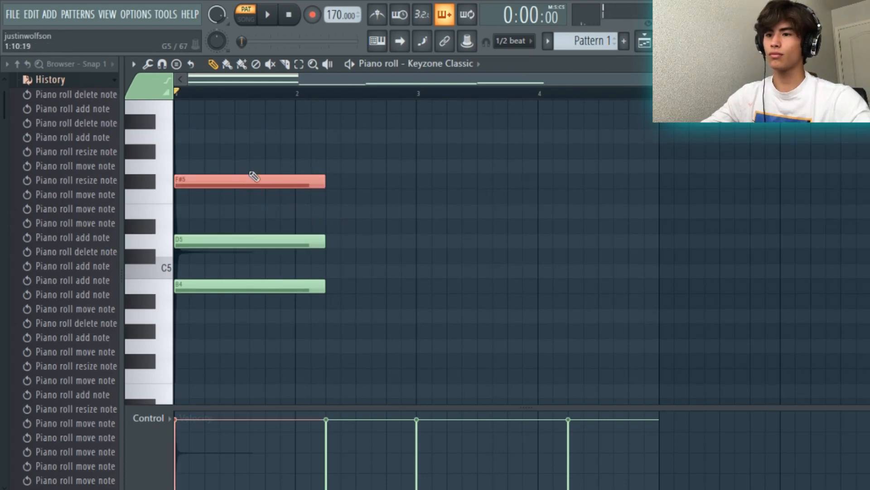
key("ctrl+Down")
key("space")
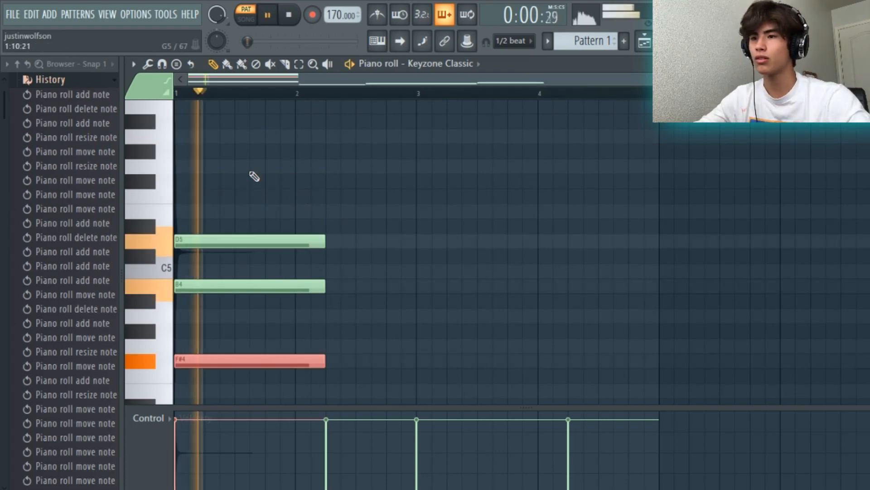
key("ctrl+Up")
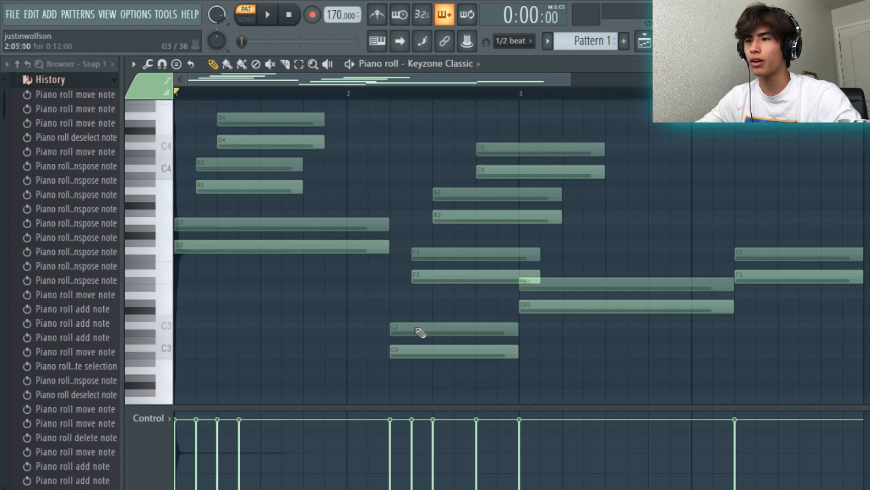
Play back both arpeggios and raise the last two notes of the one starting on C3 to B3 and E4
key("space")
scroll(422, 259, "down", 2)
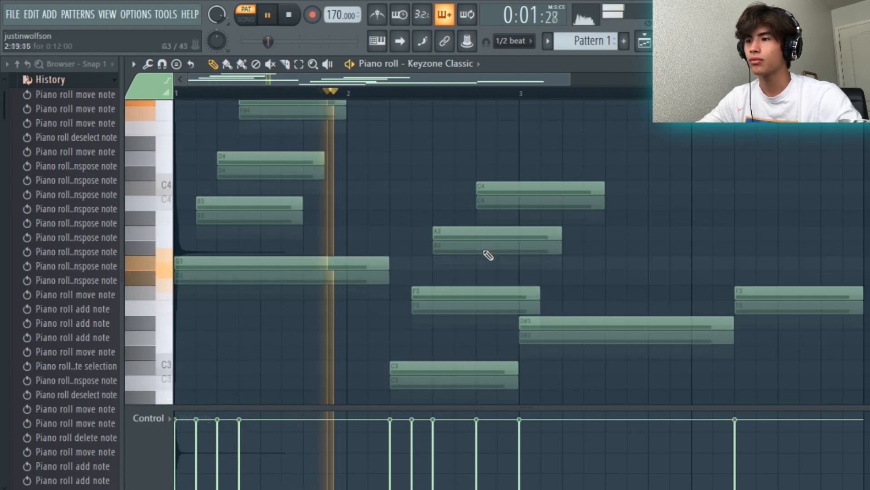
key("space")
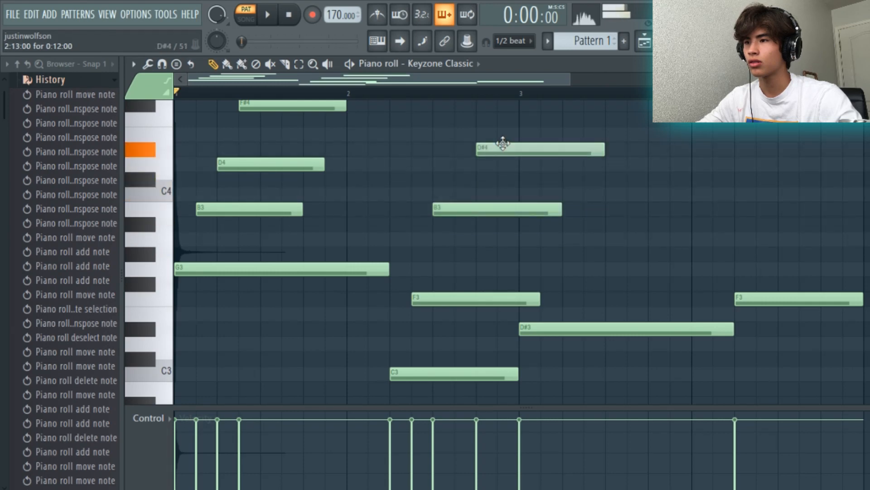
key("space")
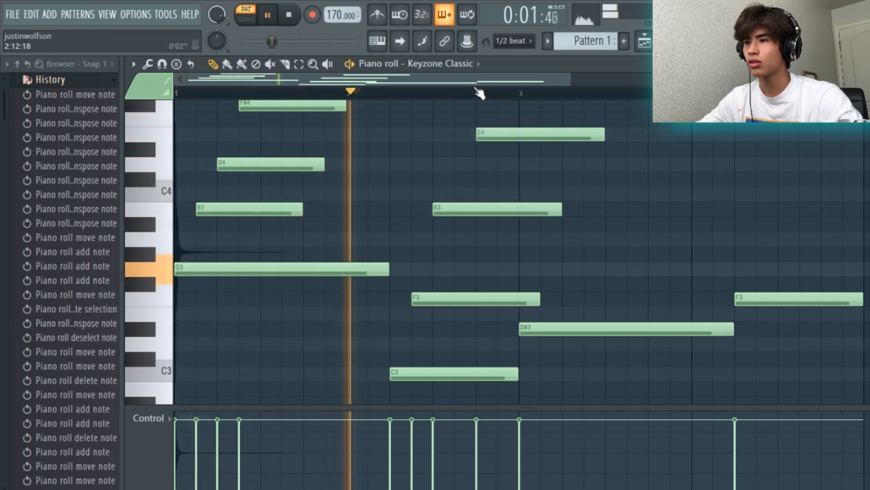
left_click(368, 92)
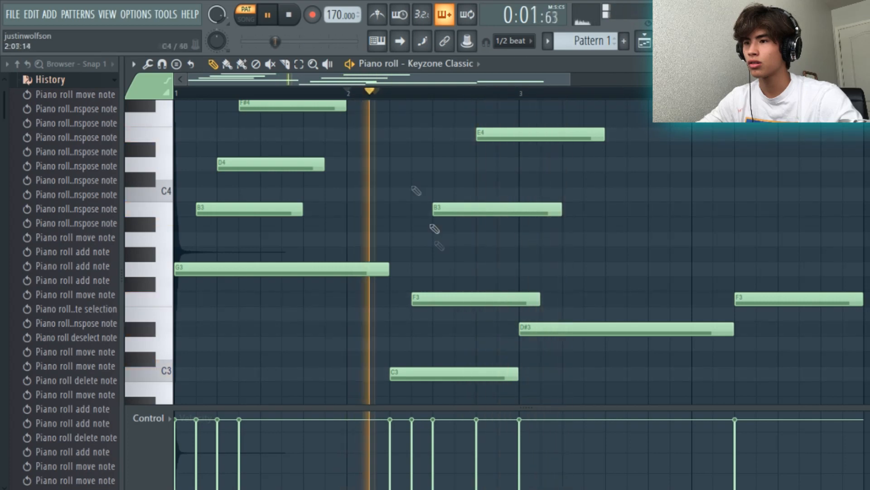
Raise the second arpeggio's F3 note to G3, shift its E4 note slightly earlier, and play the pattern
key("space")
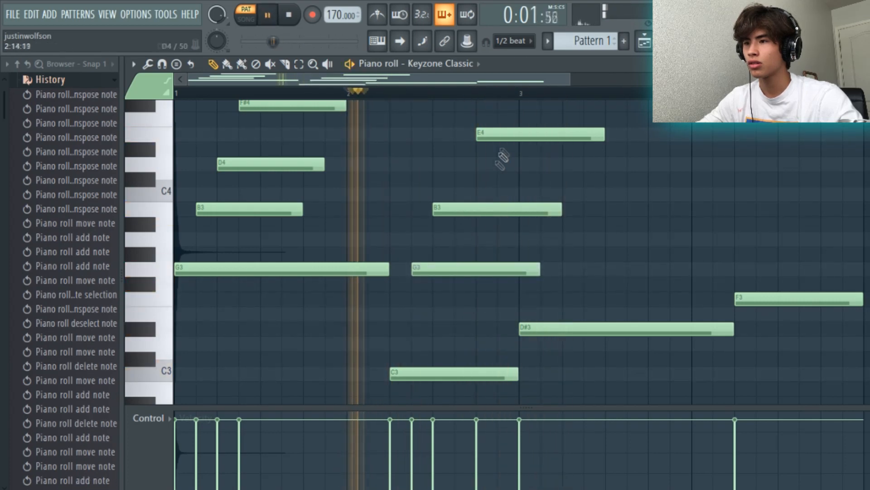
left_click_drag(503, 132, 482, 132)
key("space")
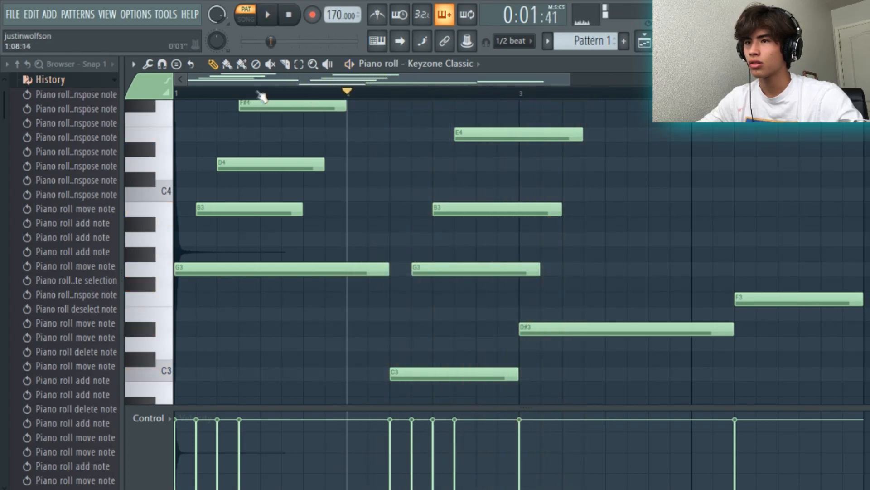
Play the pattern and align the second arpeggio's G3, B3 and E4 with the start of its C3 root
scroll(414, 307, "up", 2)
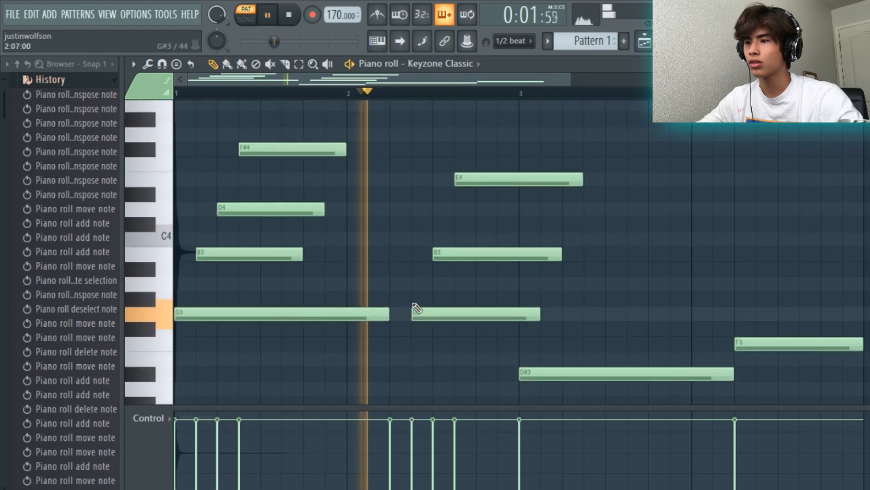
key("space")
scroll(502, 301, "down", 4)
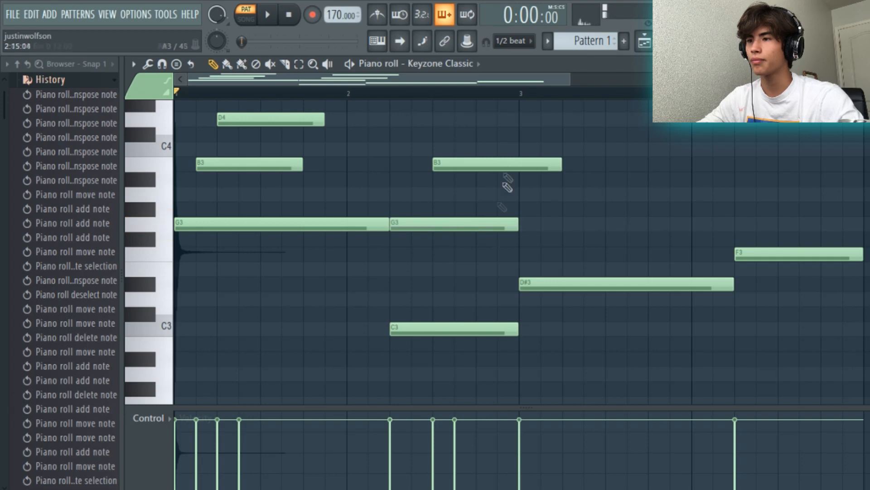
left_click_drag(501, 169, 477, 178)
scroll(463, 195, "up", 4)
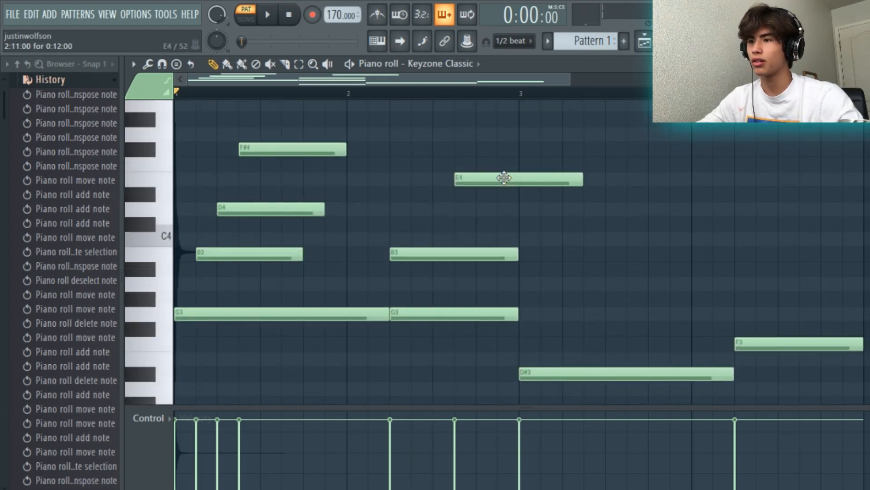
scroll(437, 187, "down", 2)
left_click_drag(455, 304, 431, 133)
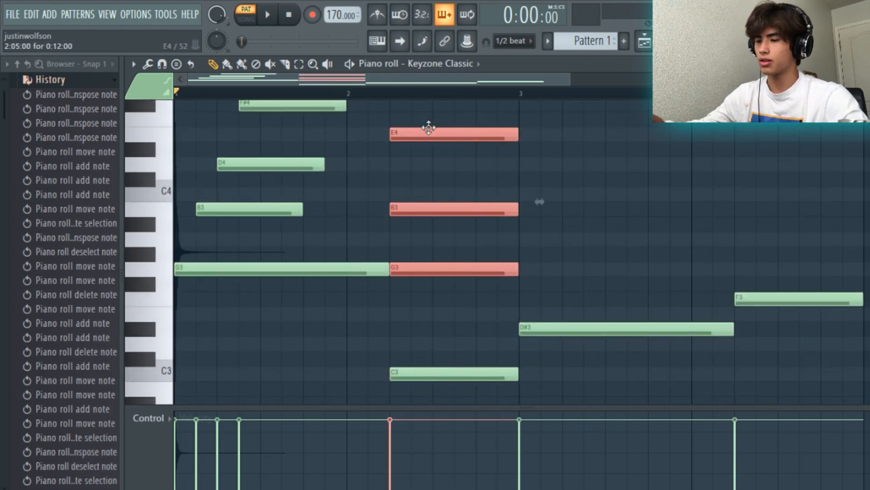
Try the second chord's G3, B3 and E4 notes one octave higher in playback
key("ctrl+Up")
scroll(570, 190, "up", 3)
key("space")
key("ctrl+d")
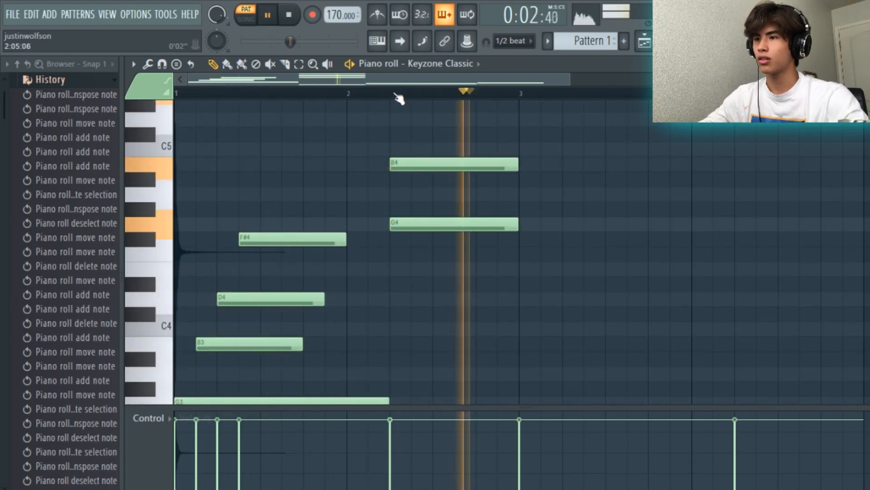
key("space")
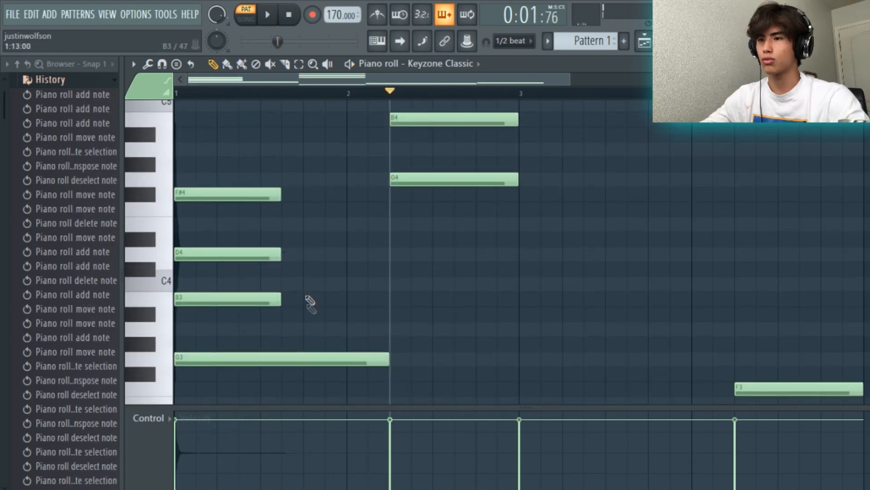
Lengthen the opening chord's B3, D4 and F#4 to match its G3 root, raise them one octave and play the result
left_click_drag(310, 300, 390, 201)
key("ctrl+Up")
key("space")
scroll(380, 195, "up", 3)
key("ctrl+d")
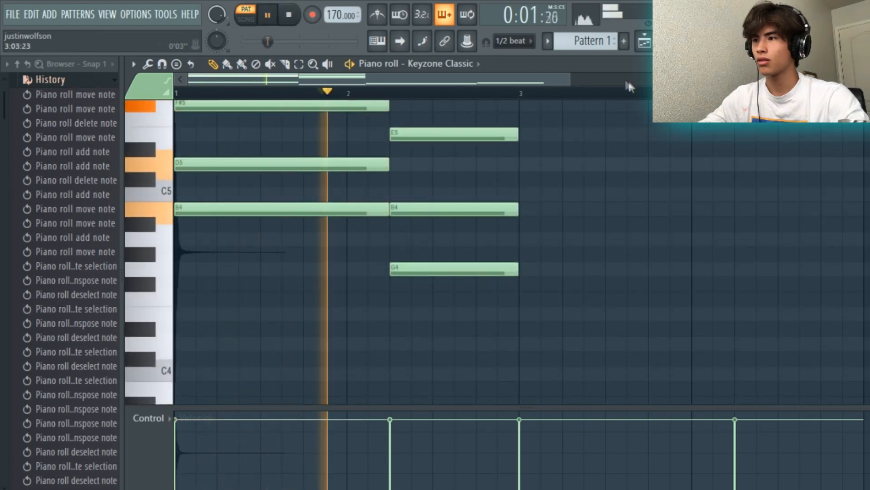
Lower the second chord's G4, B4 and E5 notes by one octave and deselect them
scroll(660, 204, "down", 2)
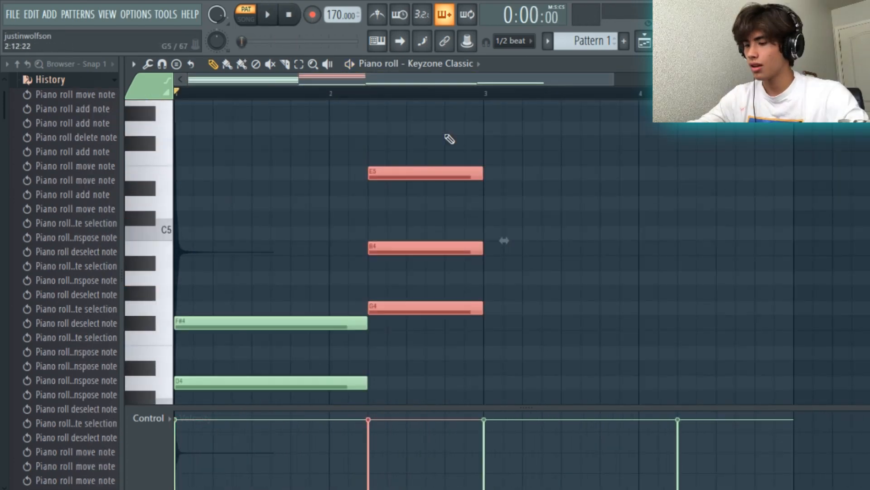
key("ctrl+Down")
scroll(498, 173, "down", 5)
key("ctrl+d")
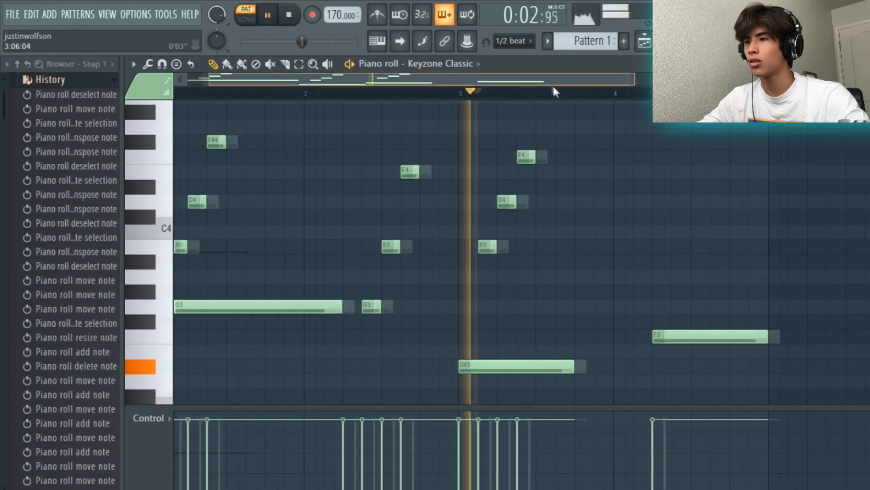
Play the third arpeggio from bar 3 and lower its notes to A3, C#4 and E4
left_click(441, 95)
key("space")
left_click_drag(506, 156, 506, 156)
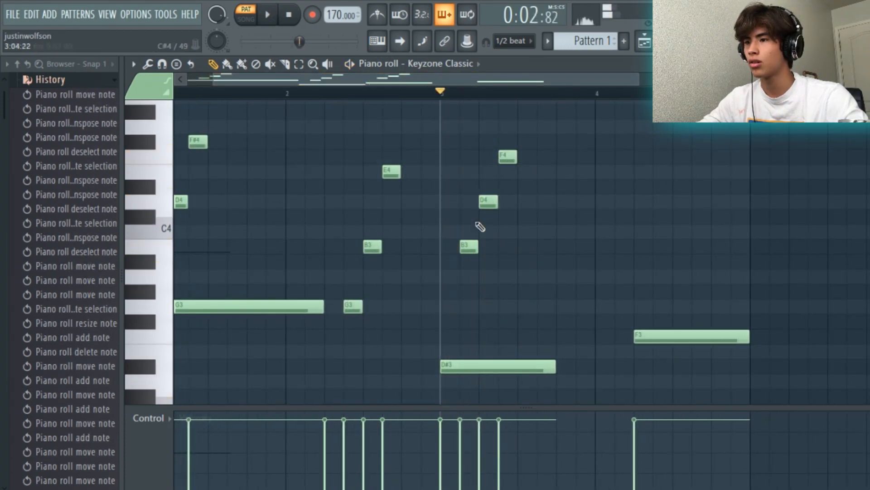
key("space")
key("space")
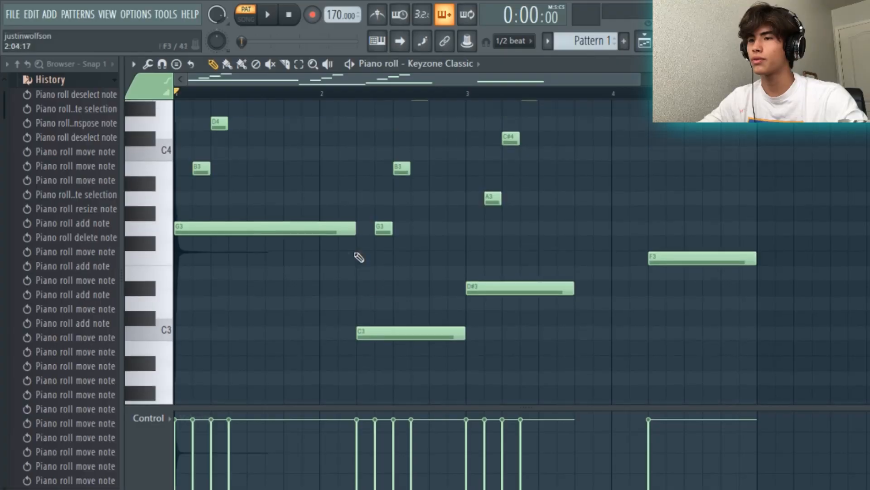
Play only the first two bars as a time selection
scroll(268, 163, "up", 3)
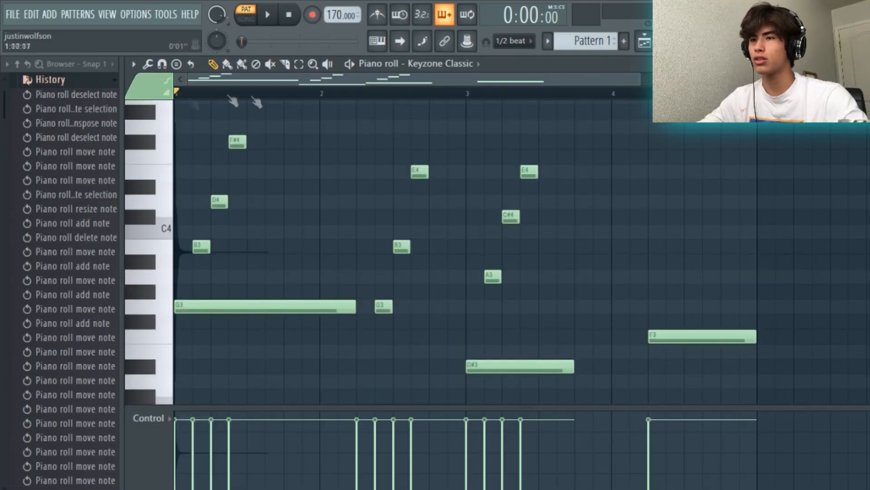
scroll(528, 122, "down", 2)
left_click_drag(470, 94, 6, 170)
key("space")
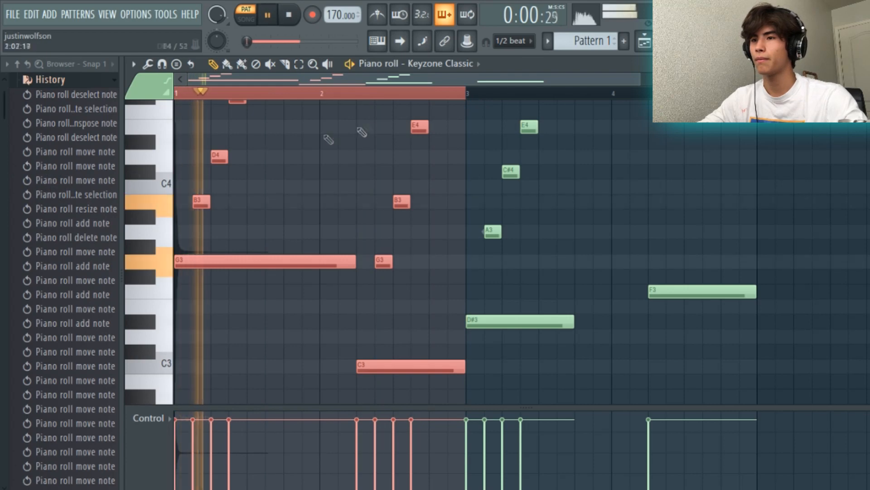
key("space")
Play only bar 3 as a time selection and adjust its D#3 root note
left_click_drag(470, 94, 615, 128)
key("space")
right_click(564, 94)
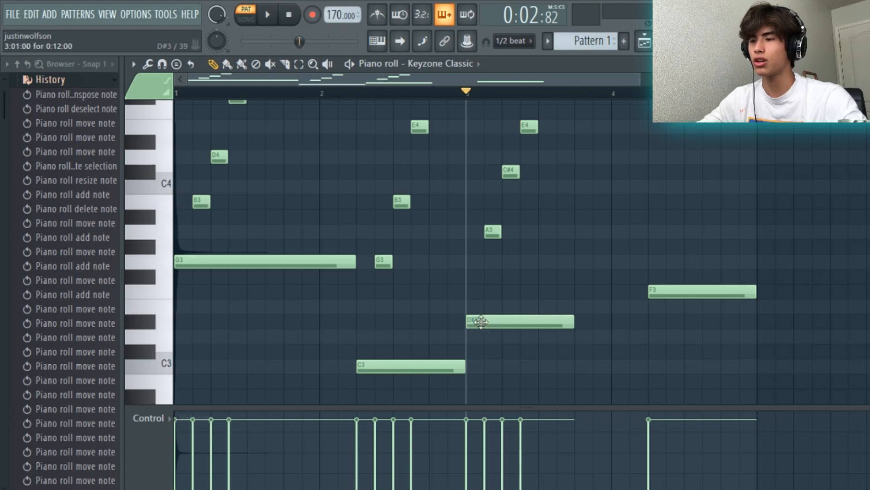
mouse_move(500, 326)
left_mouse_down()
mouse_move(507, 303)
mouse_move(505, 320)
left_mouse_up()
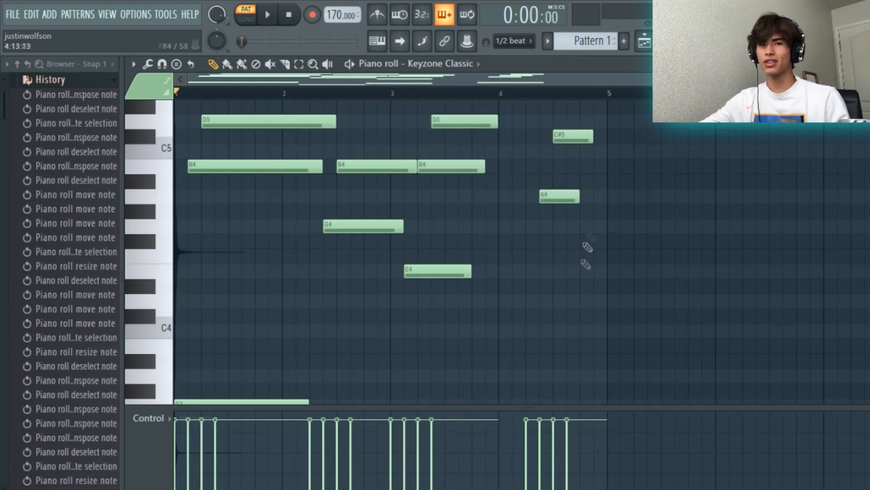
Play the staggered, higher-octave version of the four-bar melody
scroll(588, 247, "up", 4)
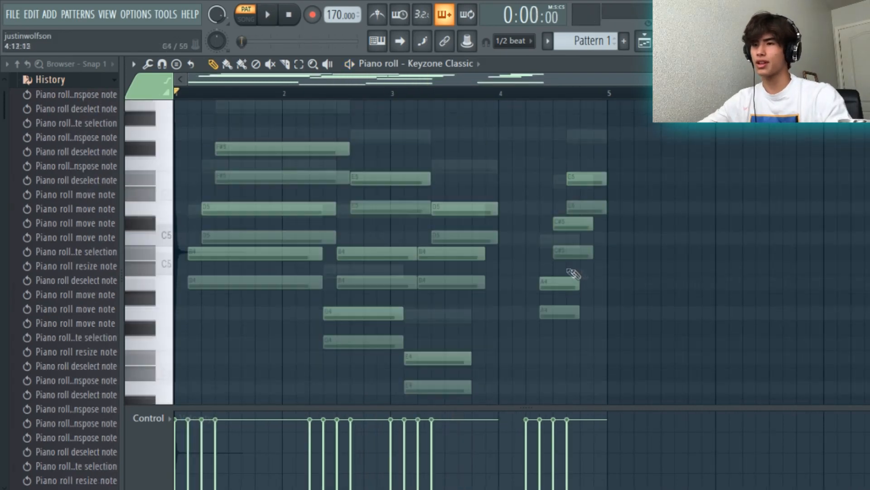
key("space")
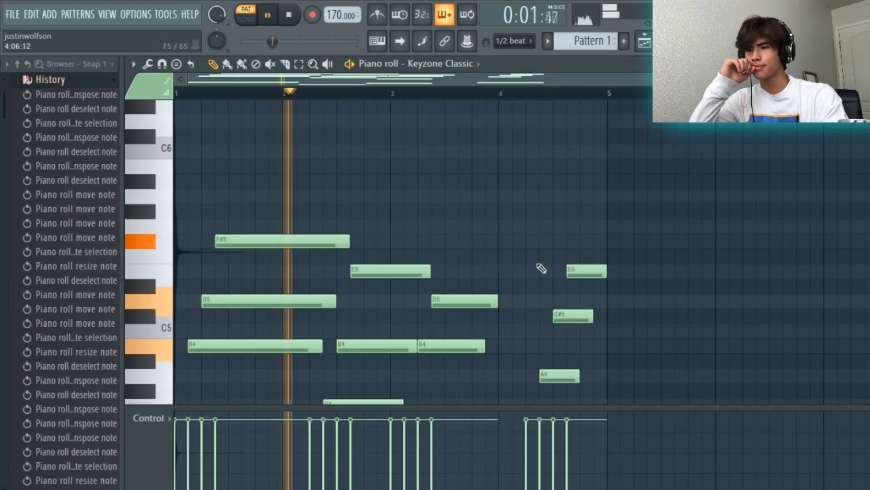
scroll(614, 246, "down", 3)
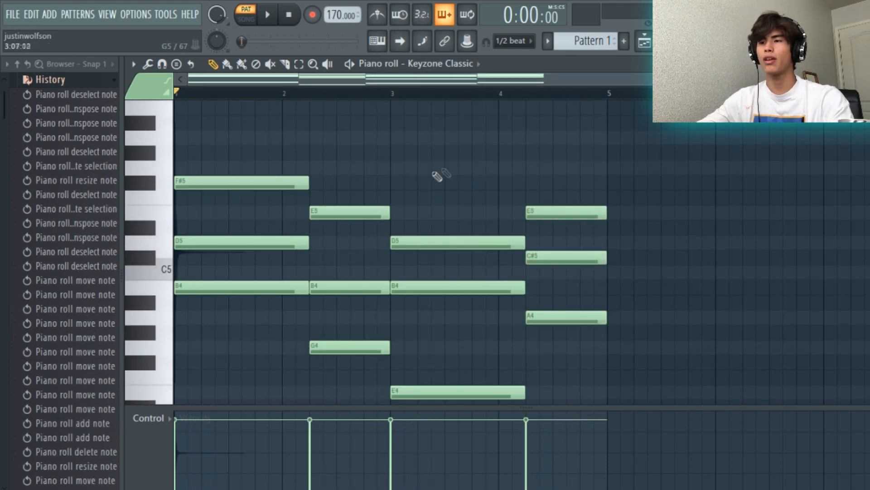
Play the version with unstaggered block chords across all four bars
scroll(437, 176, "down", 3)
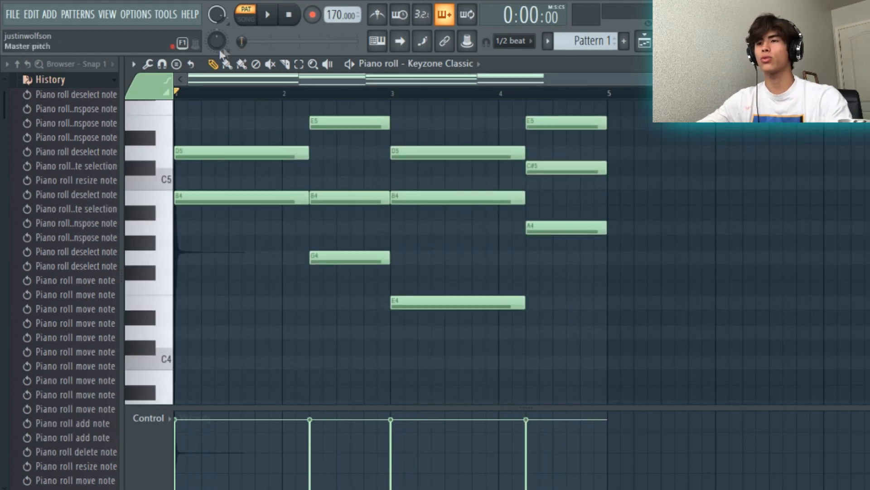
key("space")
scroll(435, 223, "up", 4)
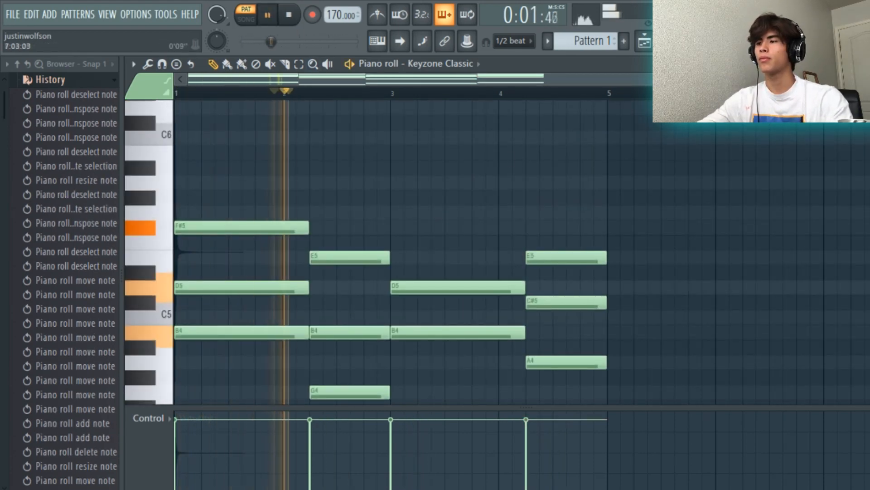
scroll(540, 231, "down", 2)
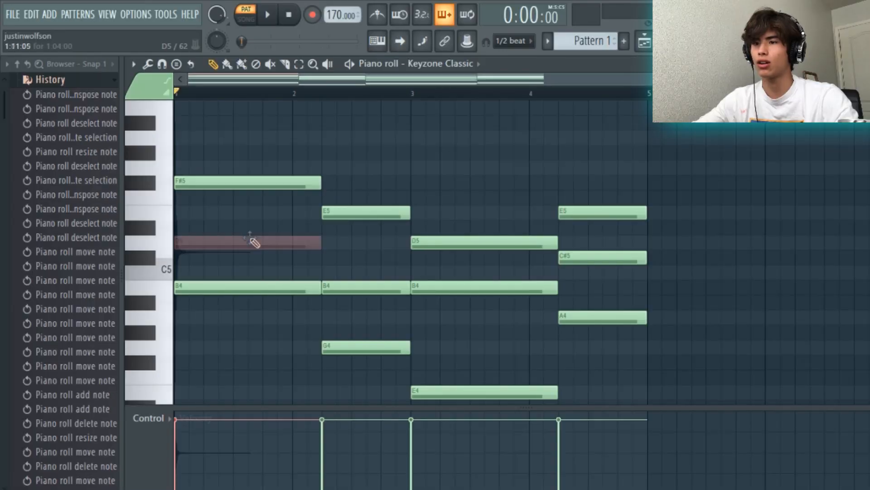
Remove and re-add the opening chord's D5 note, and play the revised chord progression
left_click_drag(251, 237, 250, 238)
left_click(250, 237)
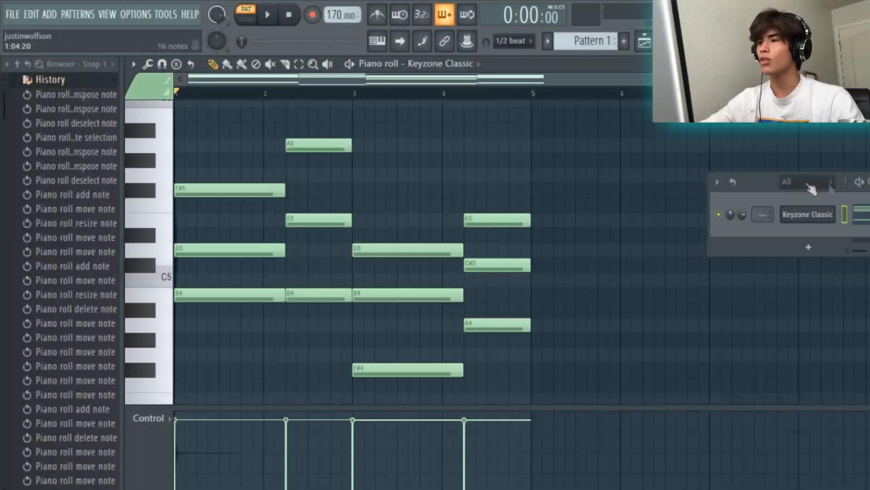
key("F6")
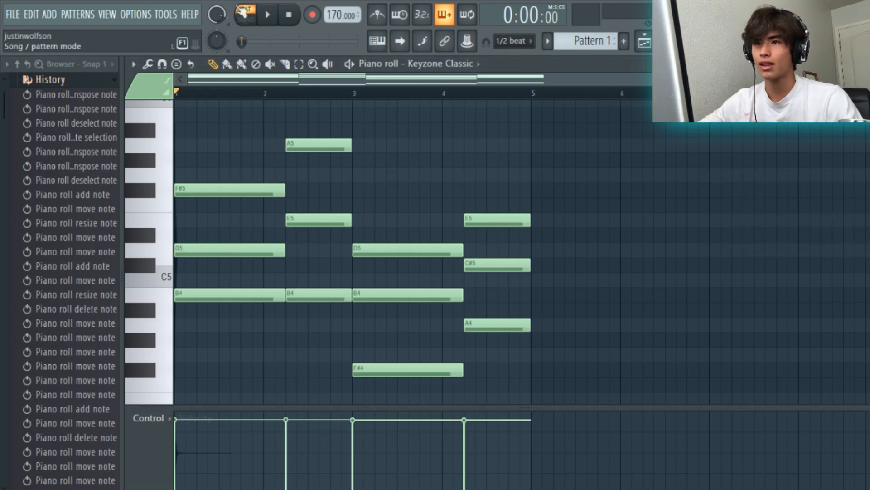
key("space")
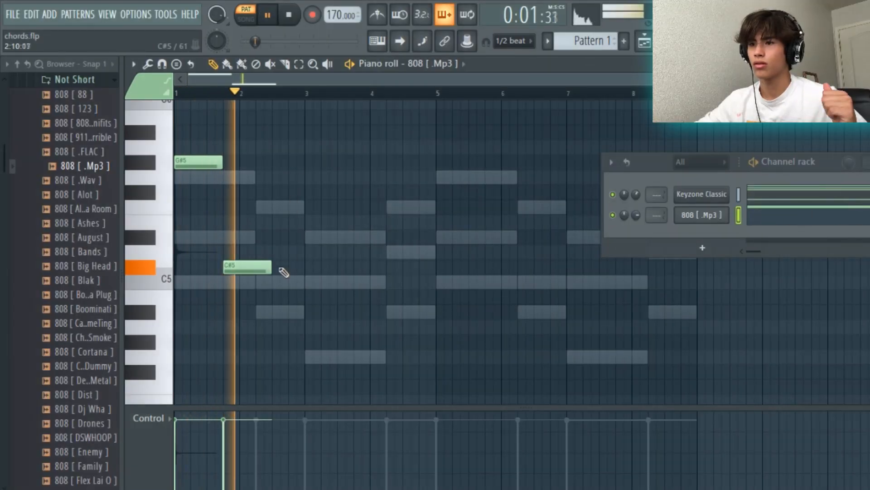
Extend the 808 bass line with a second A#4 in bar 4 and a single third G5 in bar 7, and play it
left_click(312, 237)
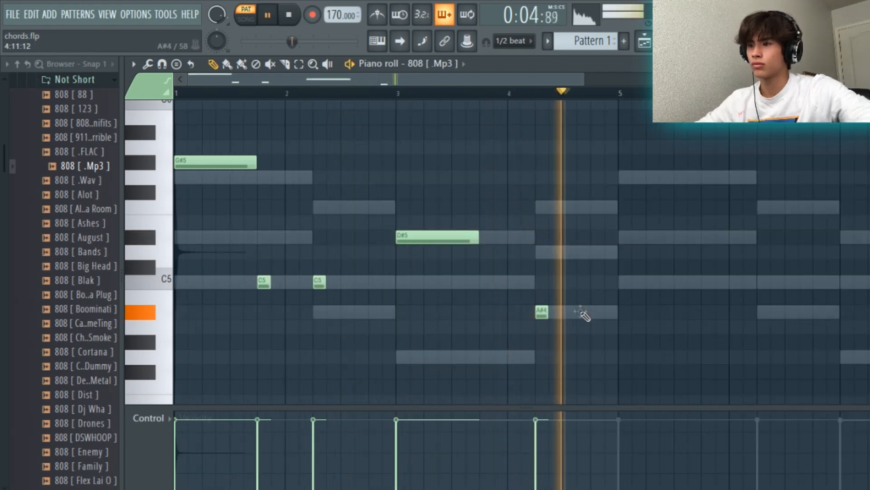
left_click(581, 312)
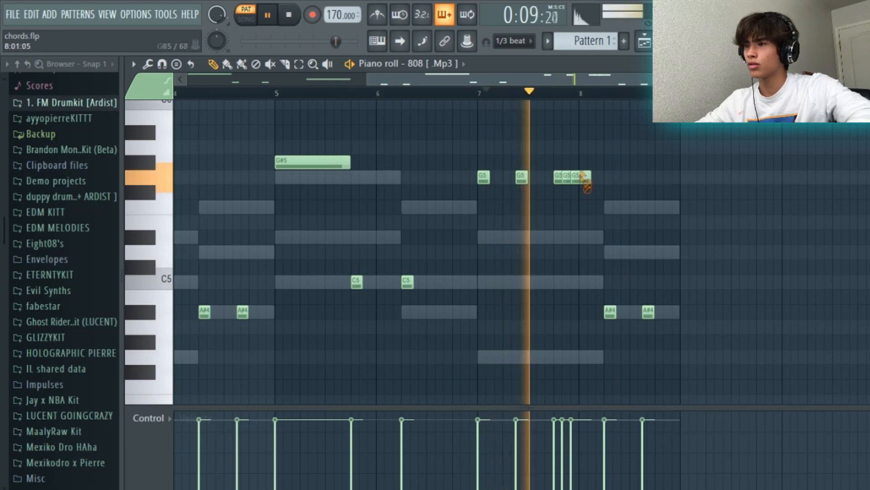
left_click(560, 176)
key("space")
key("space")
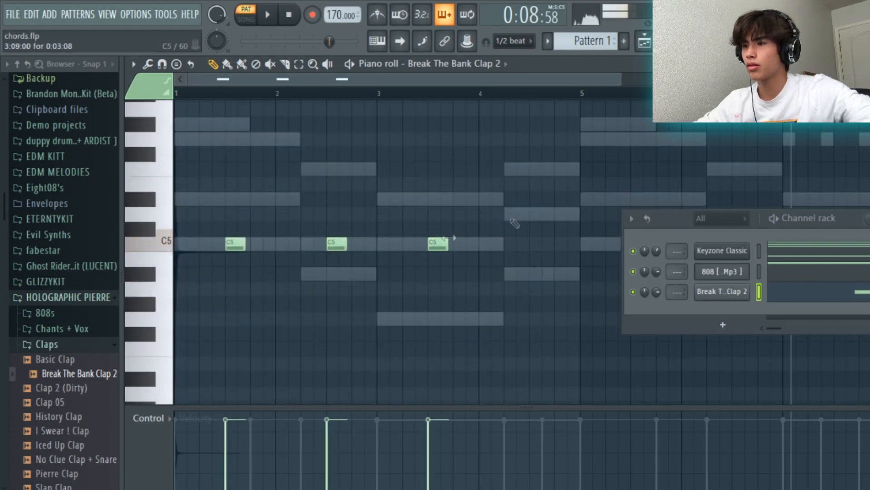
Duplicate the four C5 claps into the following four bars and move the channel rack aside
key("ctrl+a")
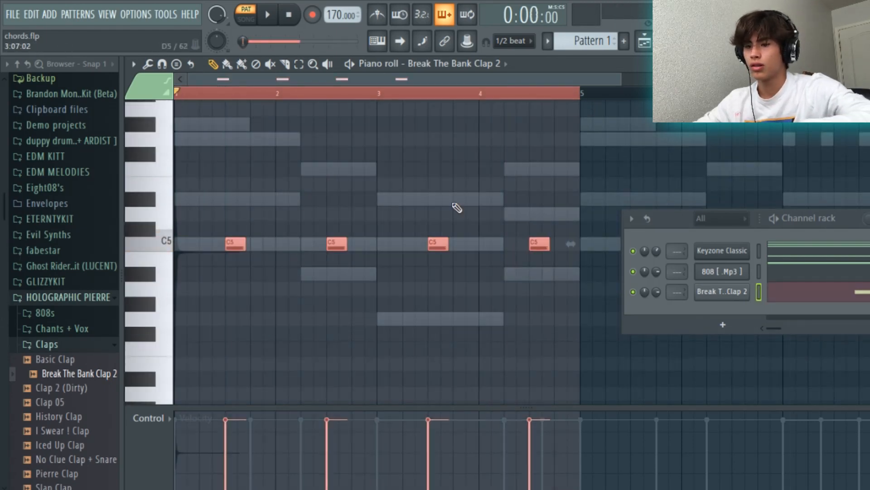
key("ctrl+b")
key("ctrl+d")
left_click_drag(680, 218, 869, 327)
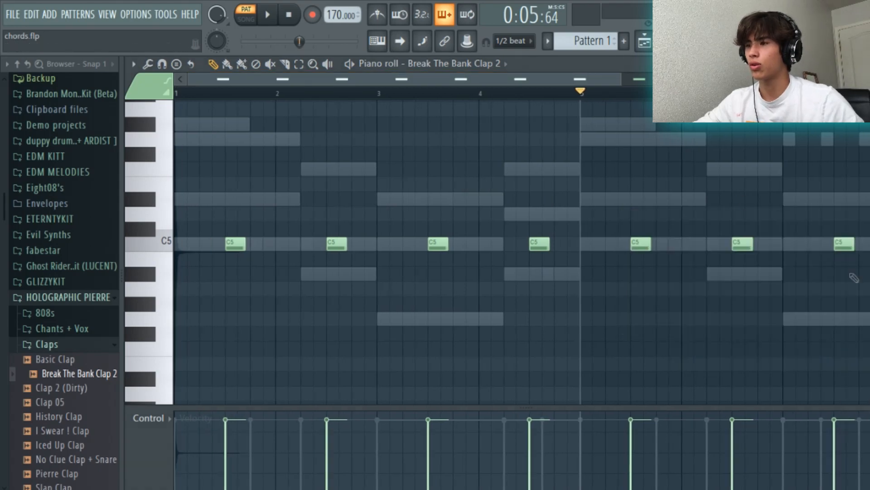
left_click_drag(619, 74, 676, 82)
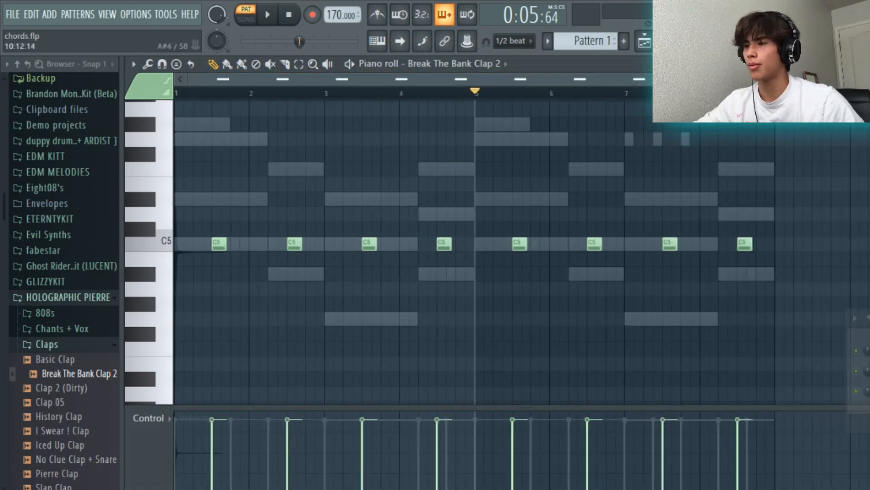
During playback, add C5 snare hits early in bar 2, at the end of bar 2 and early in bar 3
key("space")
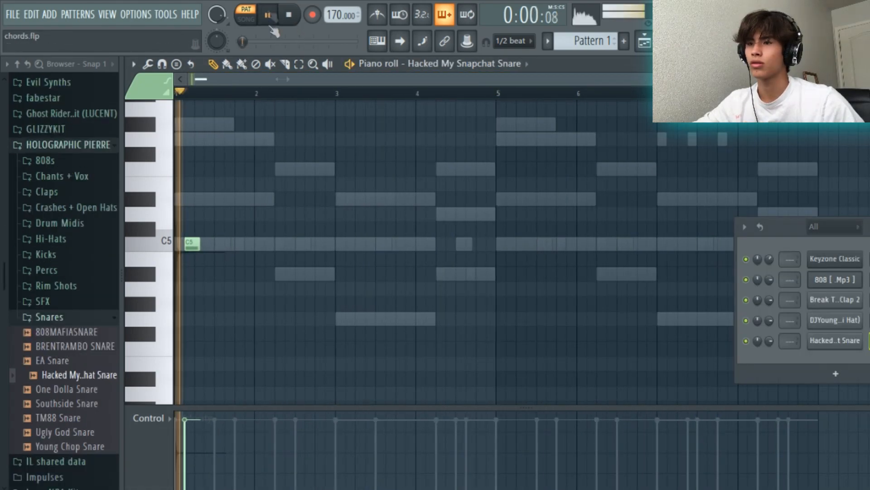
left_click(274, 245)
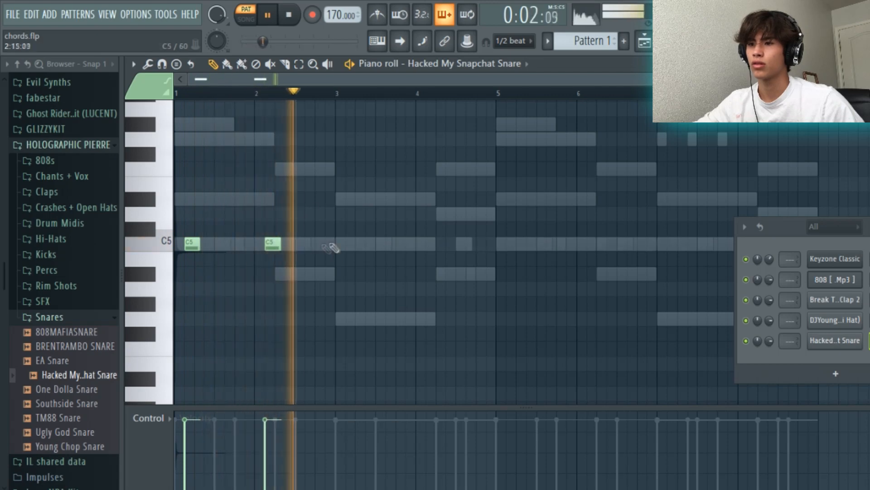
left_click(333, 245)
left_click(354, 245)
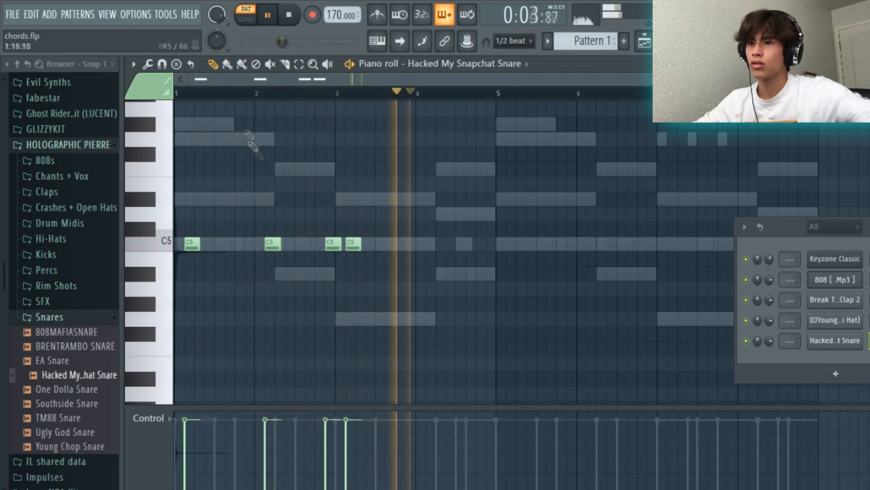
Replay the snare pattern from bar 1 and paint one more C5 hit after those in bar 3
left_click(148, 85)
left_click(241, 93)
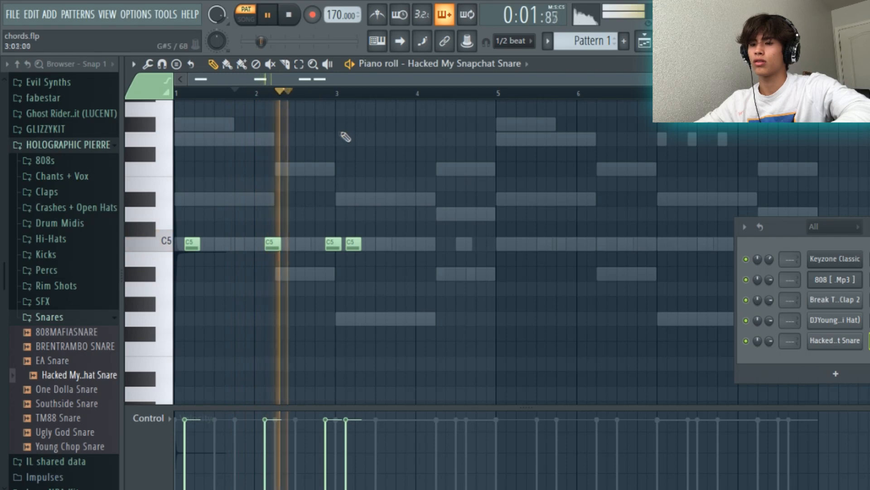
key("b")
left_click(431, 245)
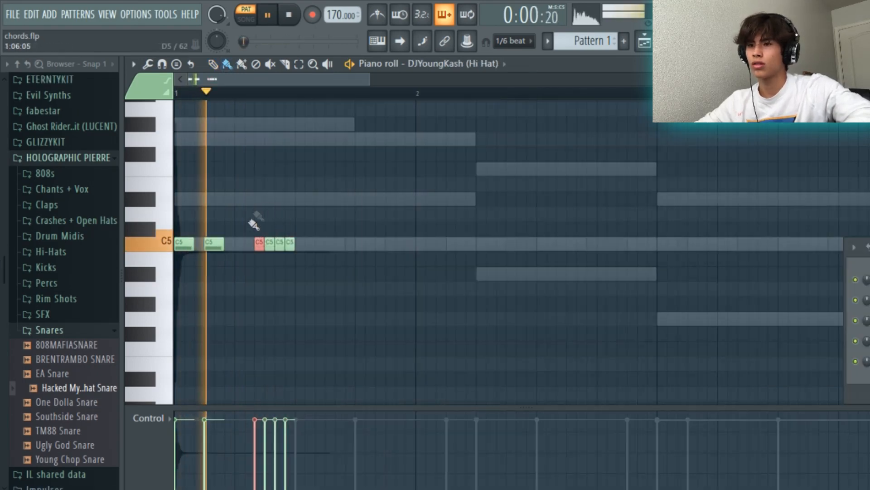
Select the first two bars of C5 hi-hat notes, duplicate them across the following bars and play the result
key("space")
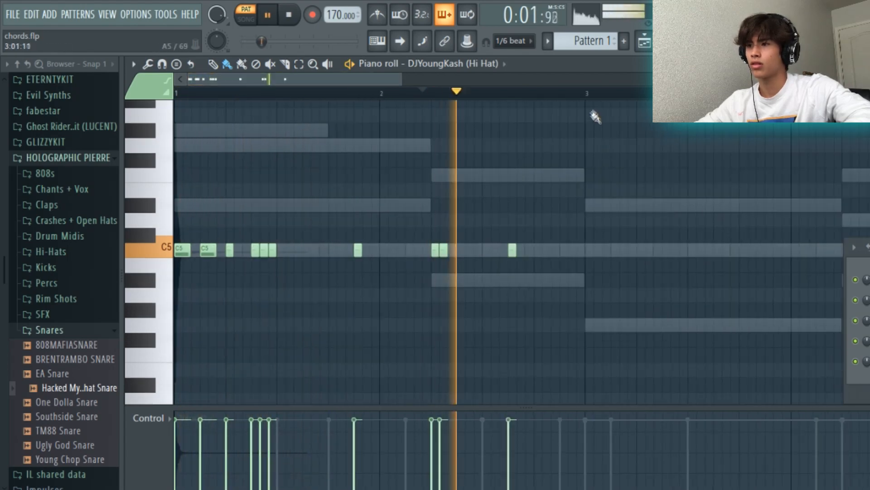
left_click_drag(586, 93, 60, 294)
key("ctrl+b")
key("ctrl+d")
key("ctrl+d")
left_click(501, 93)
left_click_drag(411, 87, 444, 88)
key("space")
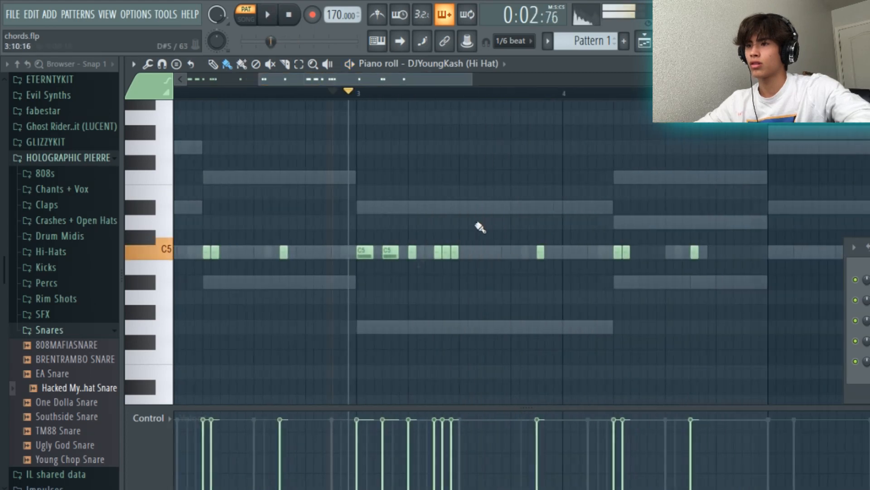
Delete two C5 hi-hat hits from the duplicated bars, replaying the pattern between deletions
right_click(380, 254)
key("space")
right_click(398, 254)
key("space")
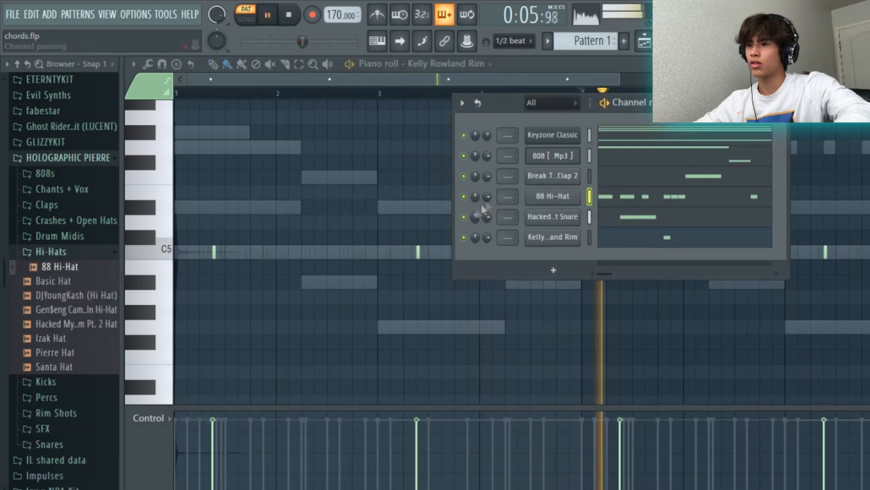
Open the 88 Hi-Hat channel's sample settings and add a slight fade-out
left_click(553, 197)
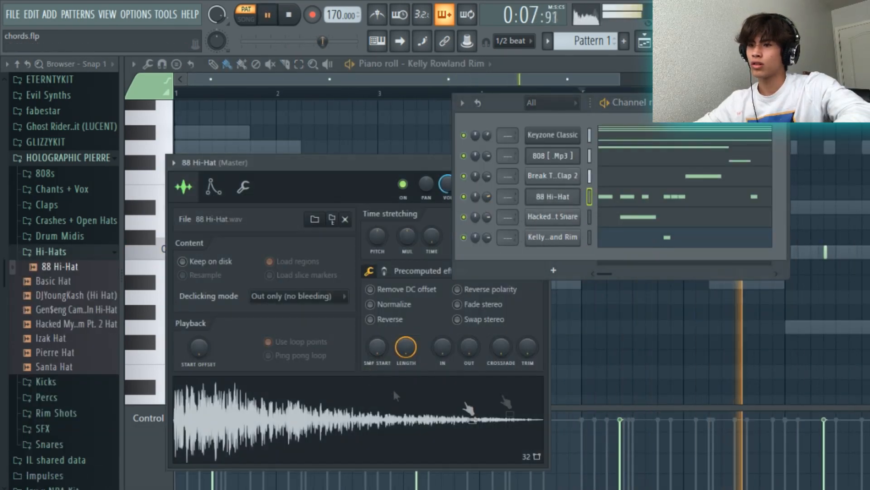
left_click_drag(470, 350, 471, 344)
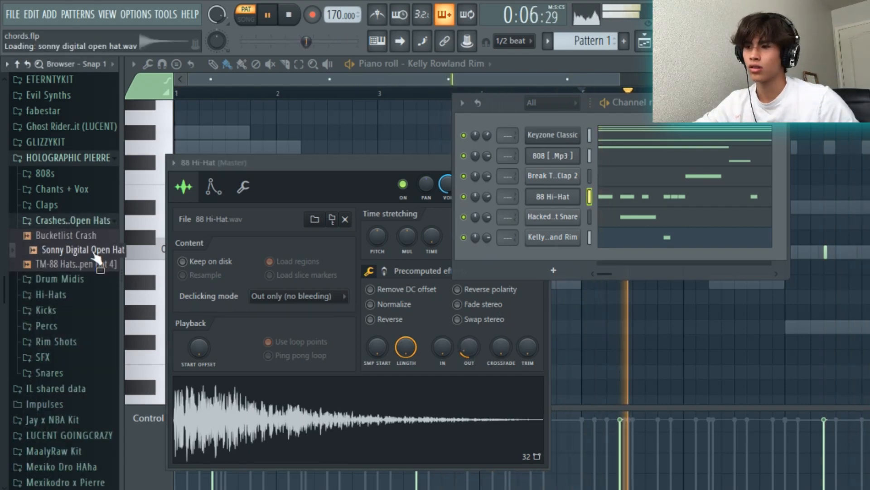
Add the Sonny Digital Open Hat sample as a new channel, open its piano roll and move the channel rack aside
left_click_drag(564, 255, 566, 257)
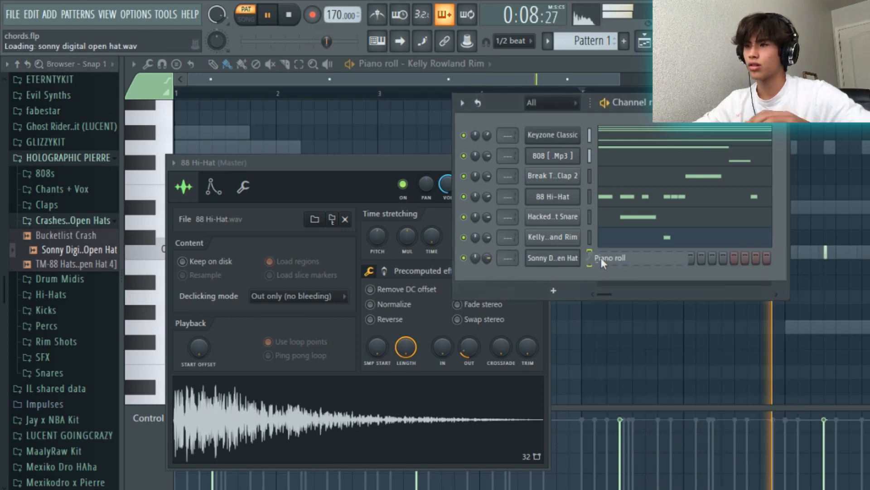
left_click(605, 261)
left_click_drag(511, 105, 869, 205)
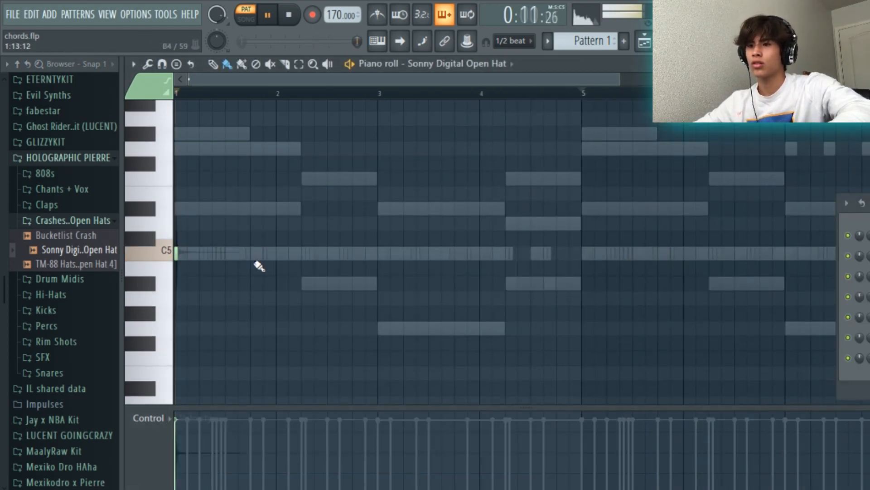
Replace the open-hat hit at the start of bar 1 with a C5 hit on beat 2
left_click(306, 255)
right_click(303, 254)
right_click(177, 255)
left_click(205, 256)
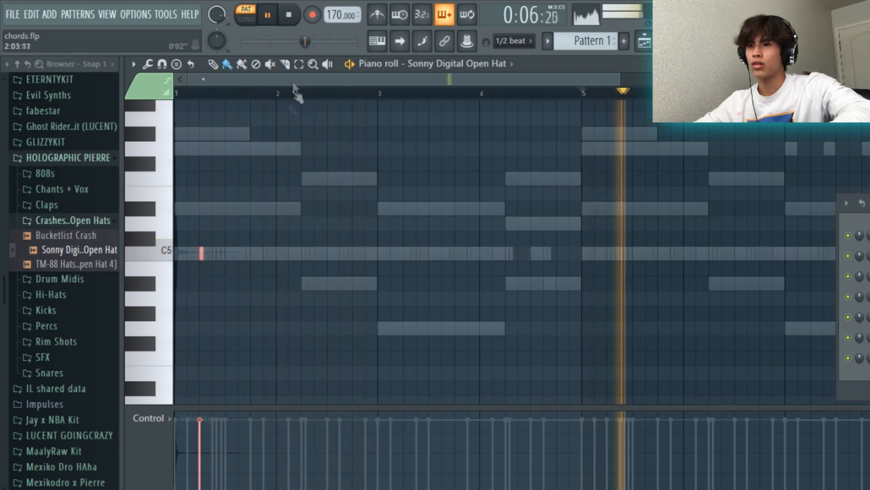
Restart playback, add C5 open-hat hits on beats 2 and 4 of bar 2, and repeat the two bars up to bar 8
left_click(289, 22)
key("space")
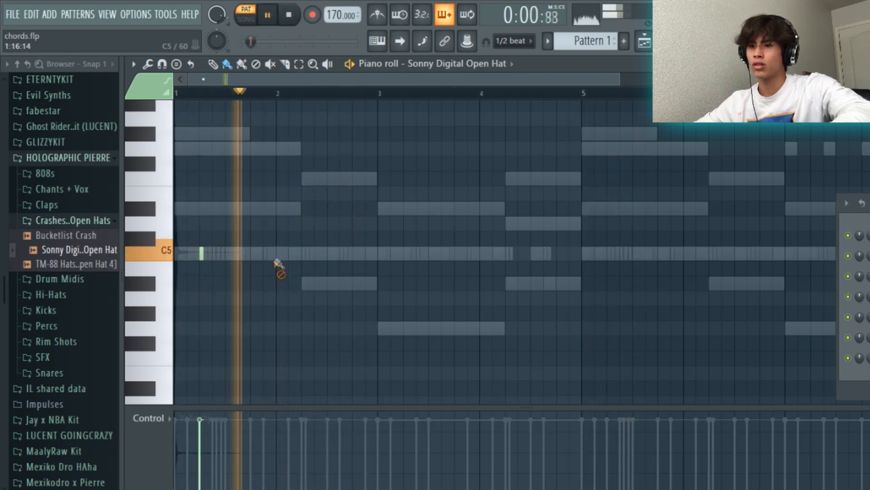
left_click(305, 254)
left_click(357, 253)
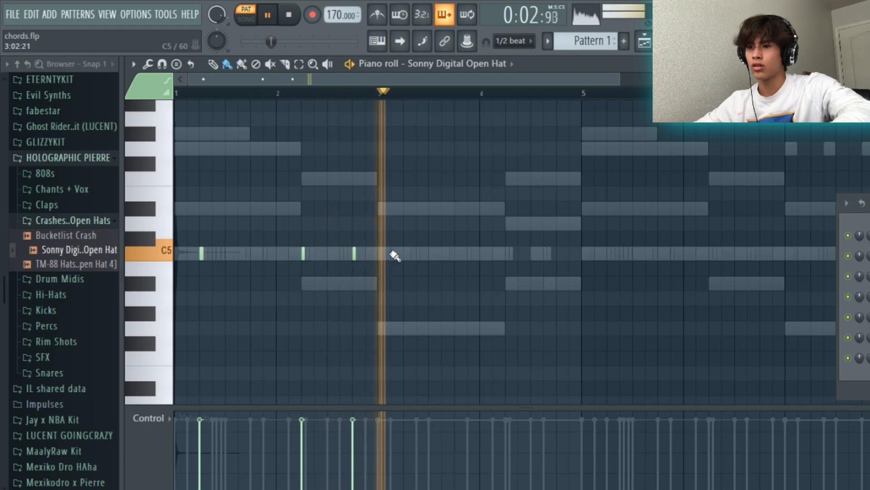
left_click_drag(379, 93, 82, 301)
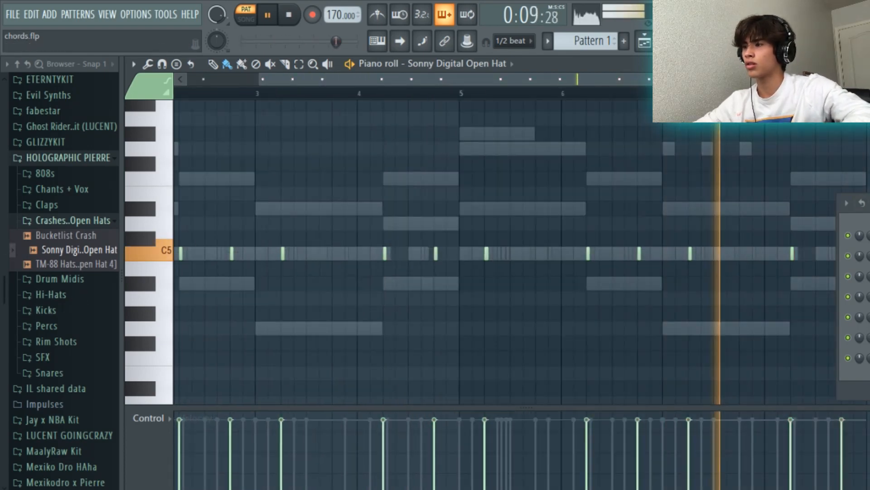
Add the Bucketlist Crash sample as a new channel below the open hat and open its piano roll
key("F6")
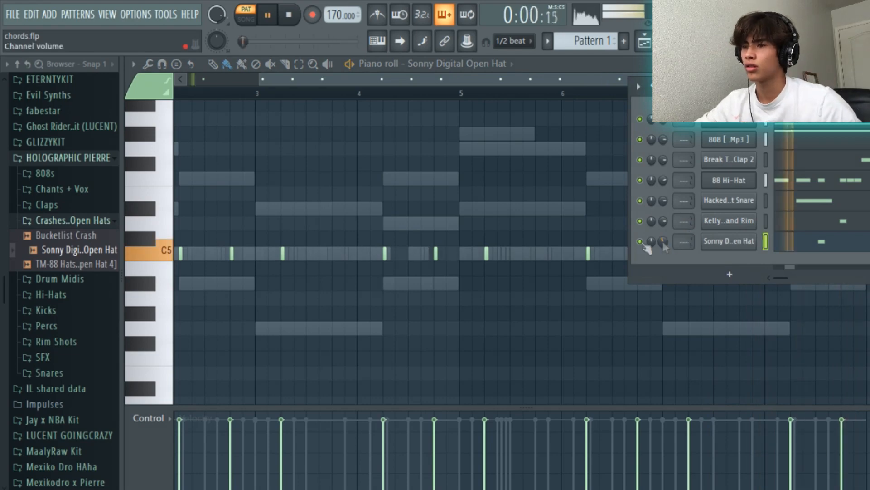
left_click_drag(83, 247, 729, 262)
right_click(729, 264)
left_click(716, 262)
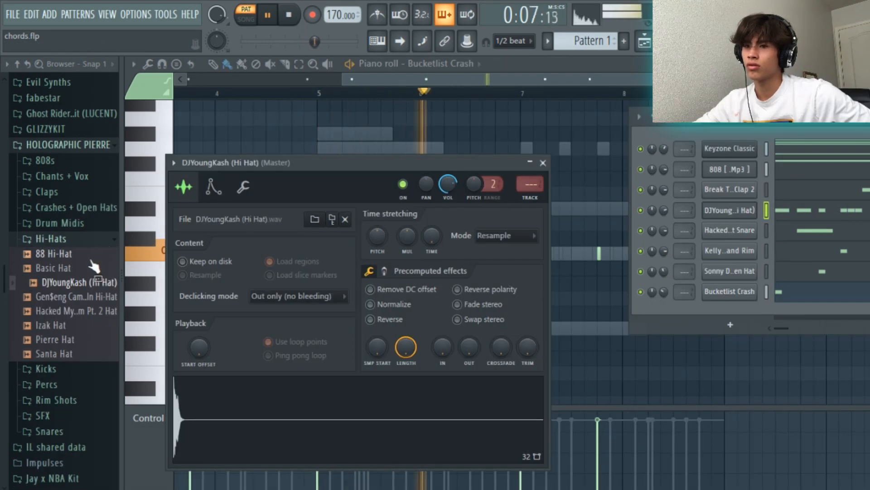
Switch the hi-hat channel back to the 88 Hi-Hat sample, view its miscellaneous functions and close its settings
left_click_drag(645, 258, 486, 341)
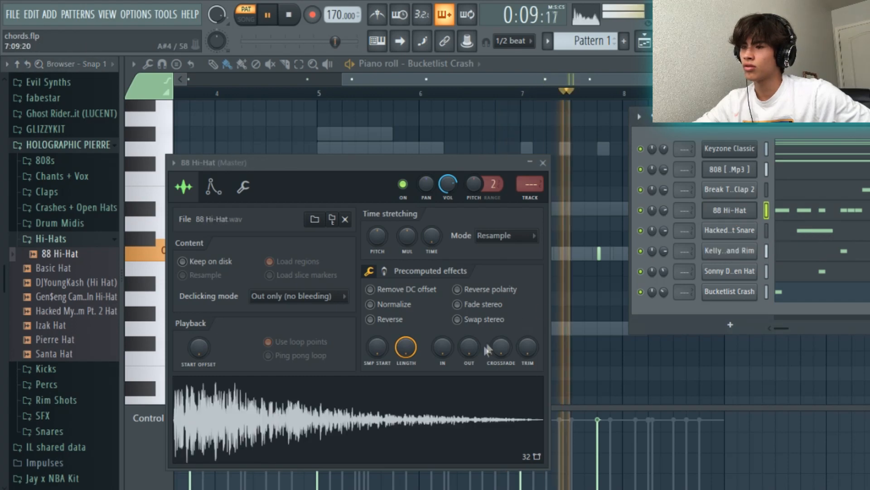
left_click(543, 162)
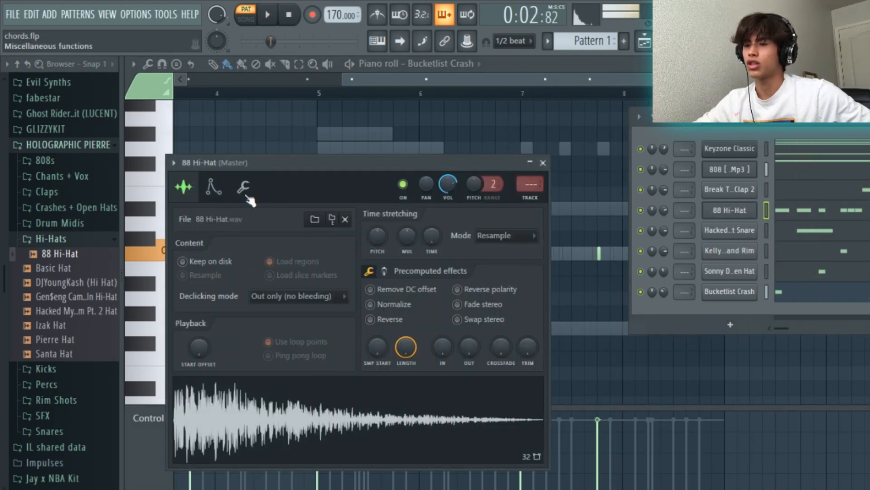
left_click(247, 196)
left_click(543, 163)
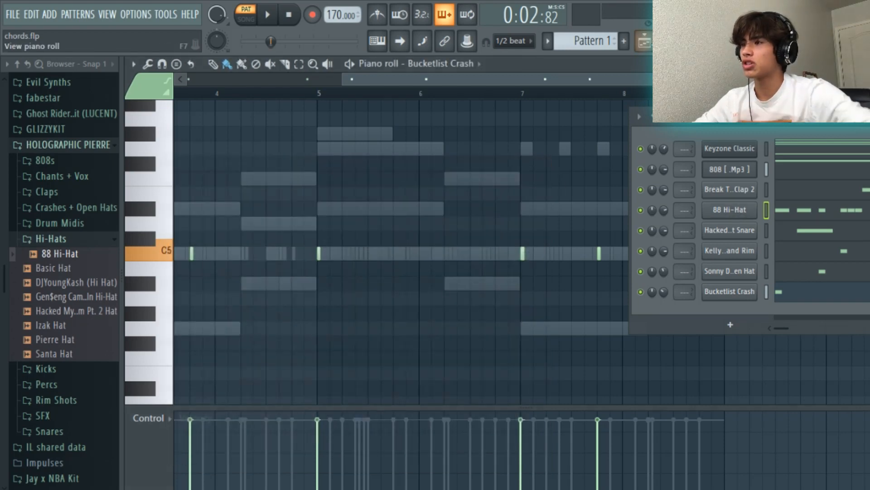
Open the playlist, move and hide the channel rack, and split Pattern 1 into one pattern per channel
left_click(644, 41)
left_click_drag(671, 117, 811, 181)
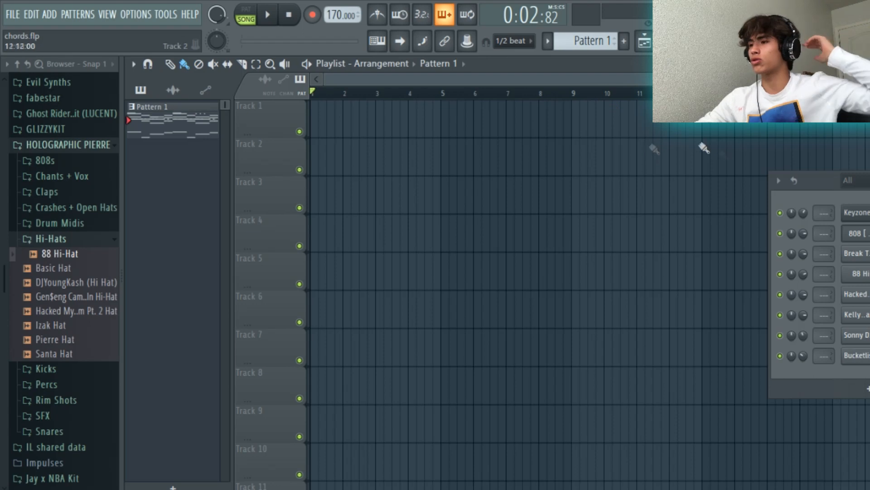
key("F6")
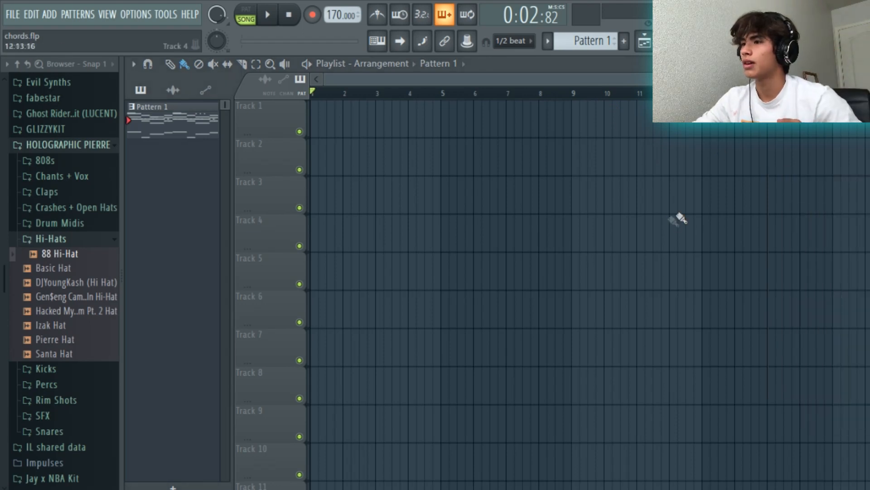
left_click(547, 42)
left_click(653, 259)
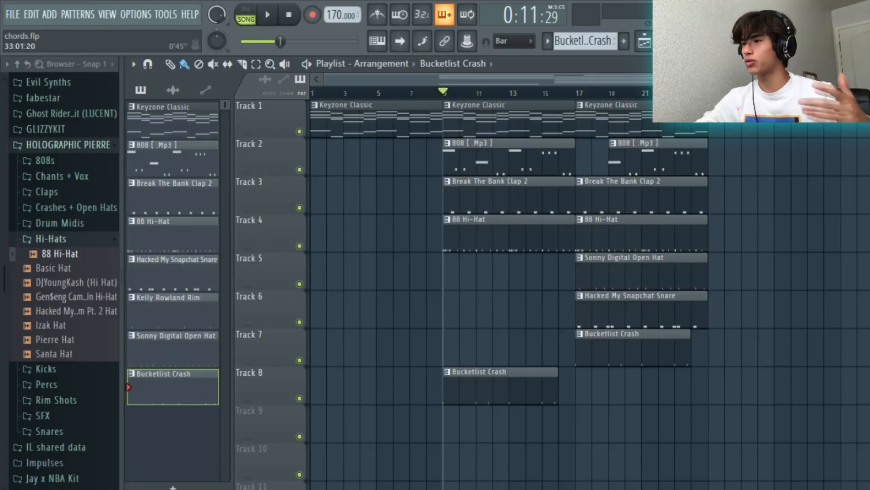
scroll(810, 162, "up", 2)
scroll(810, 162, "down", 1)
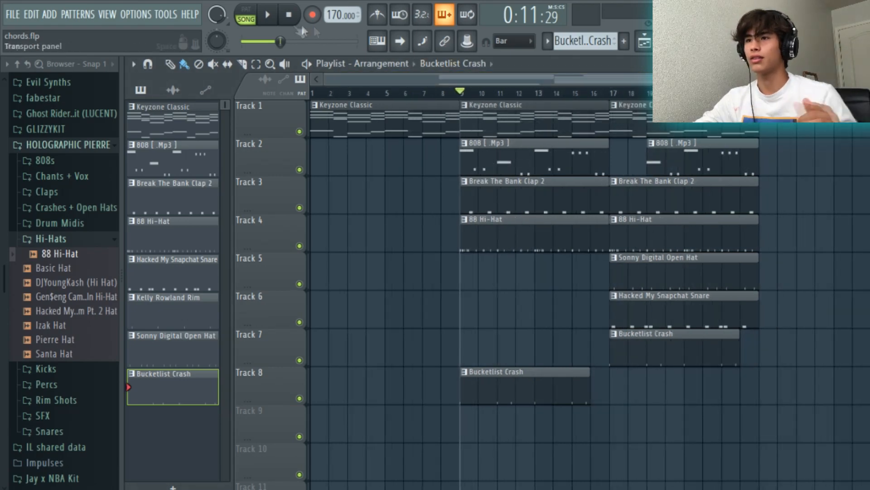